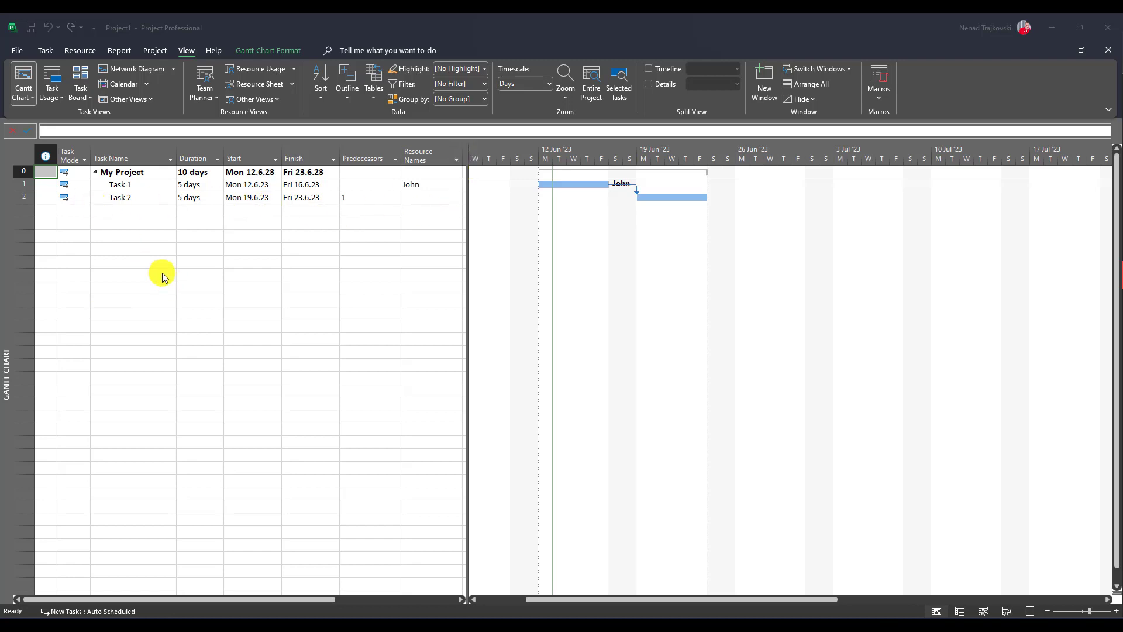
Clear the assigned resource from Task 1, so that neither task has a resource
click(138, 185)
click(137, 185)
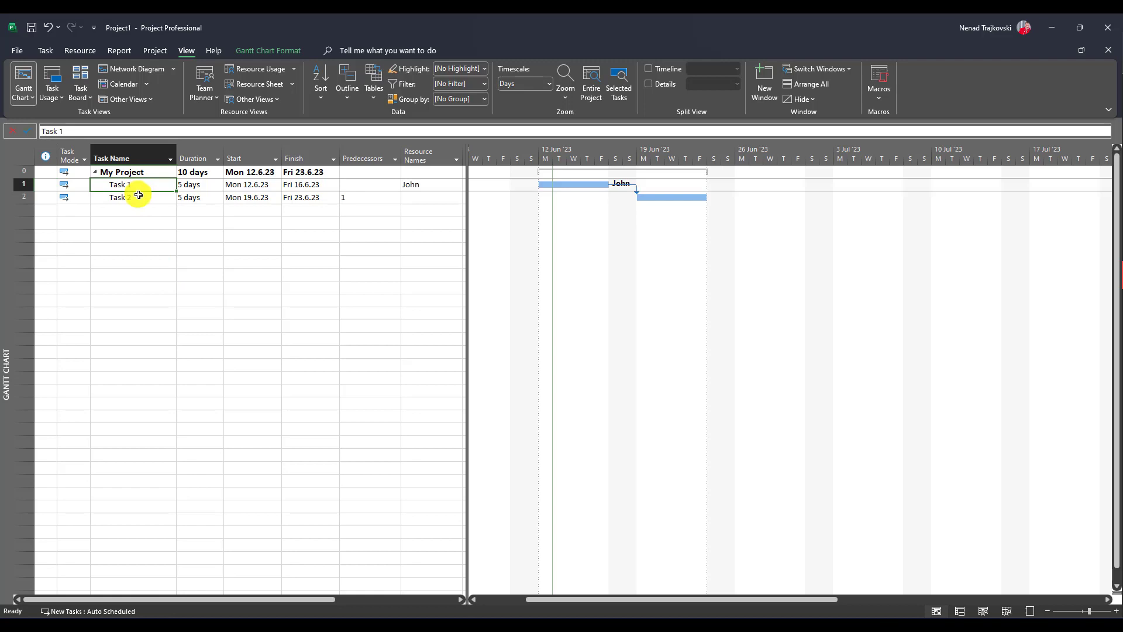
click(139, 196)
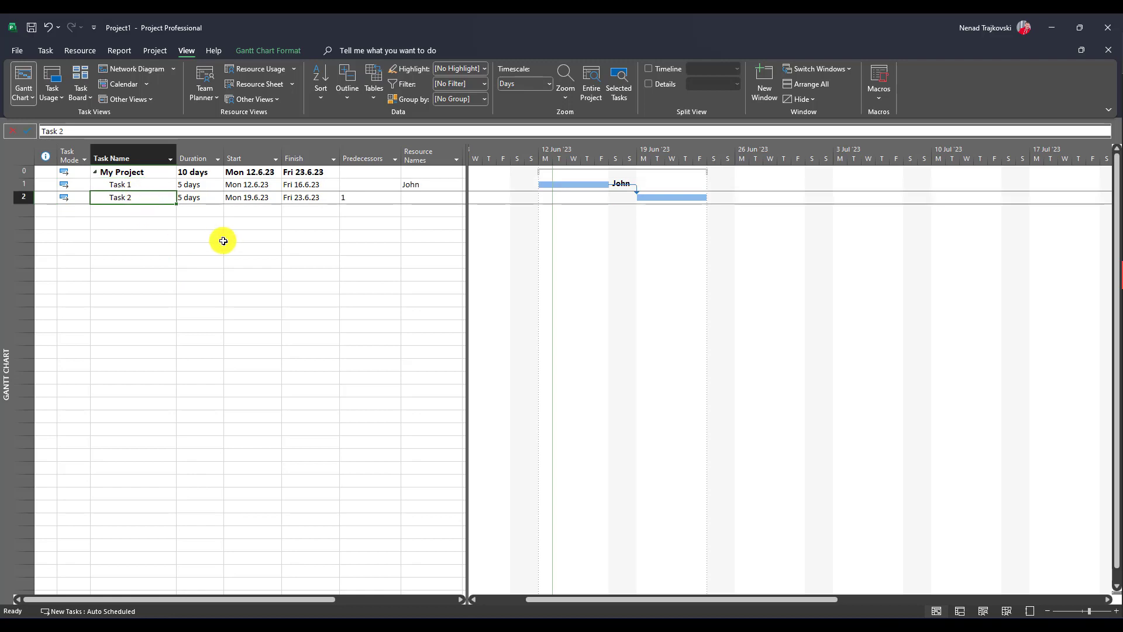
click(434, 185)
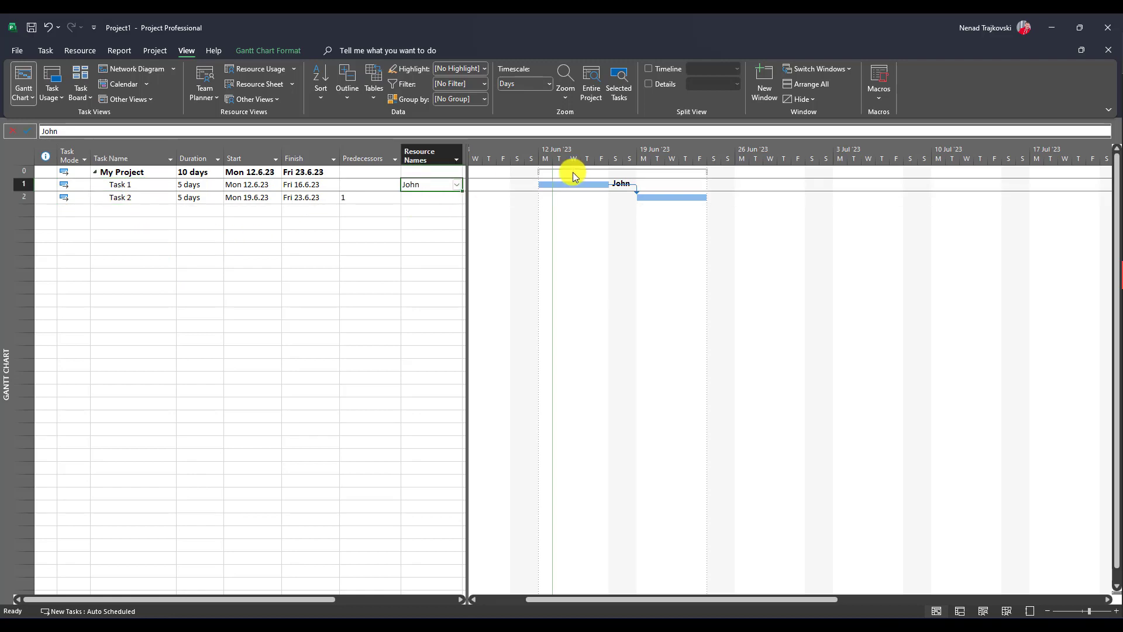
key(Delete)
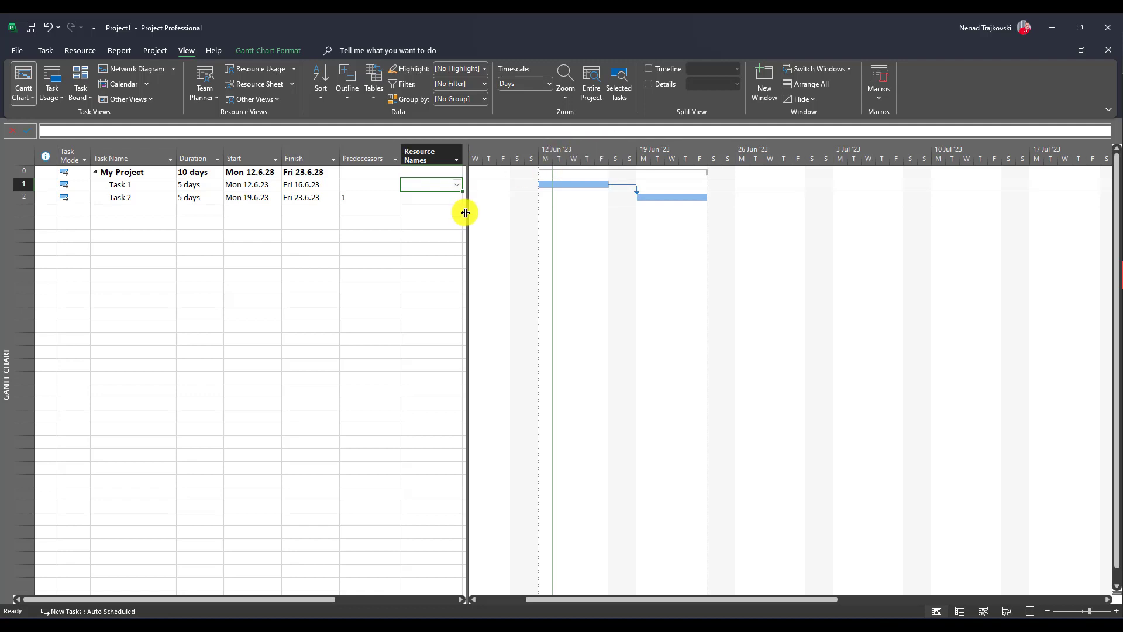
Widen the task table, add Work and Cost columns, then switch to the Resource Sheet
drag(466, 213, 613, 207)
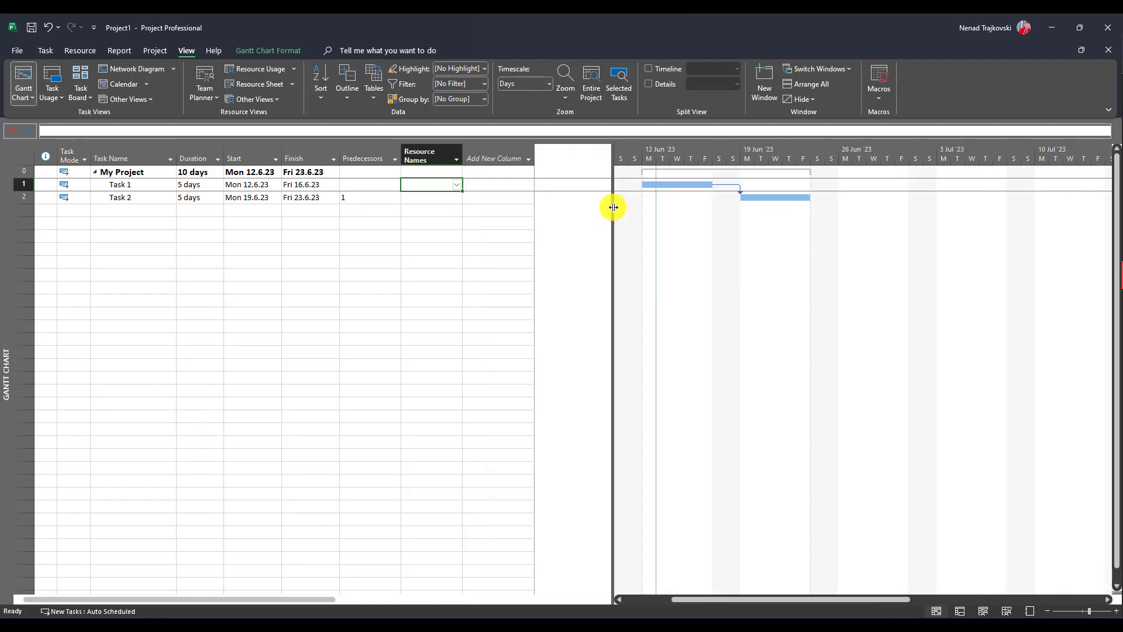
click(508, 153)
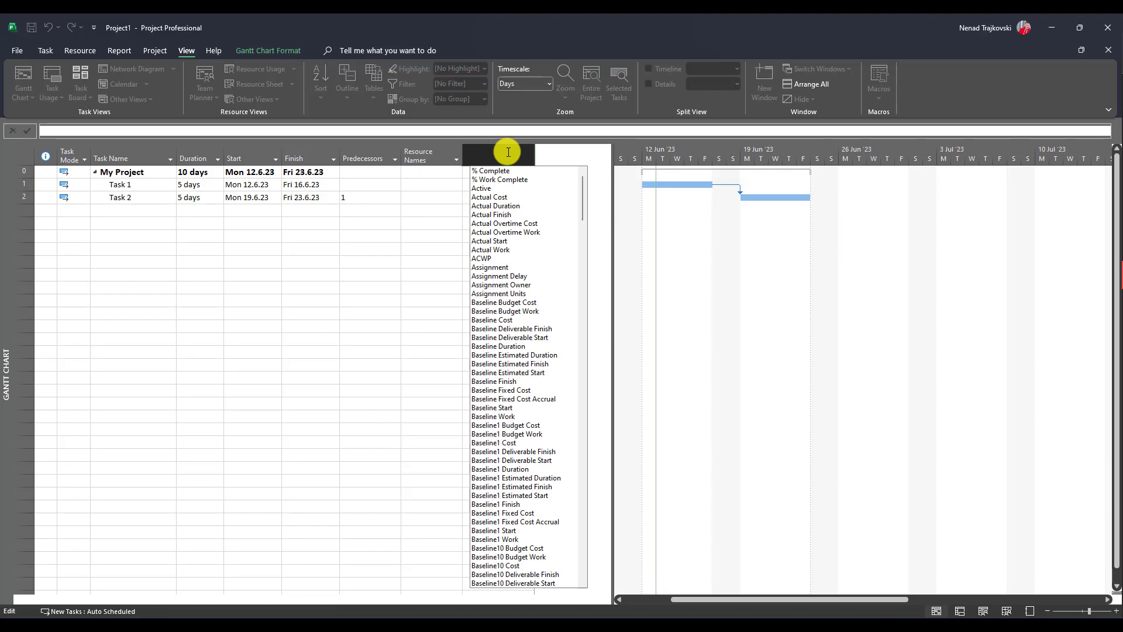
text(Work)
key(Return)
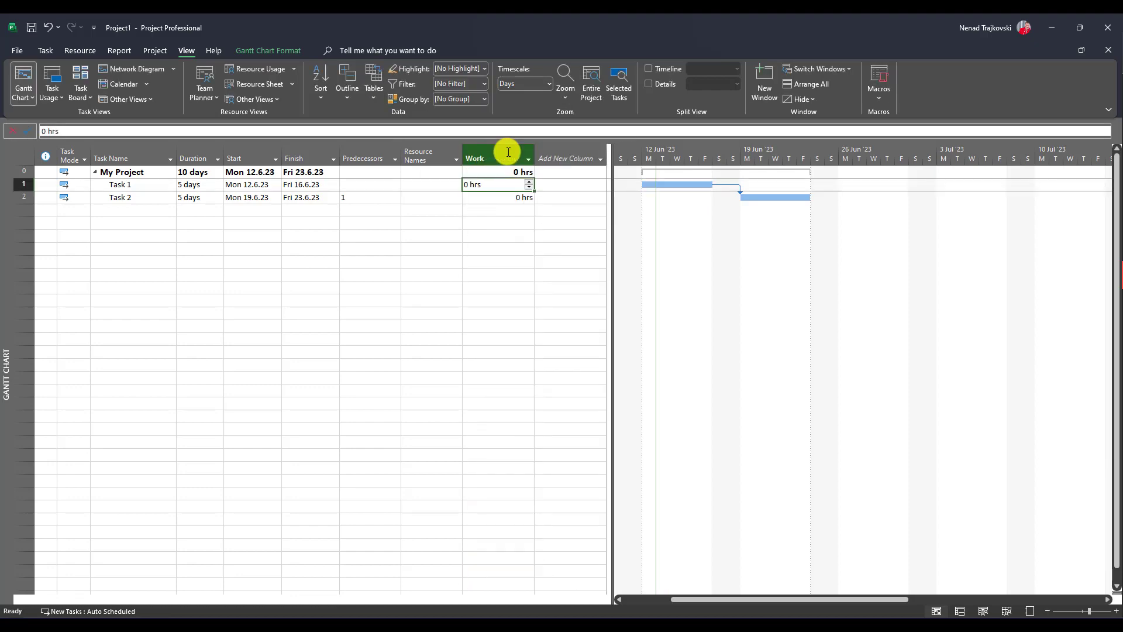
click(568, 153)
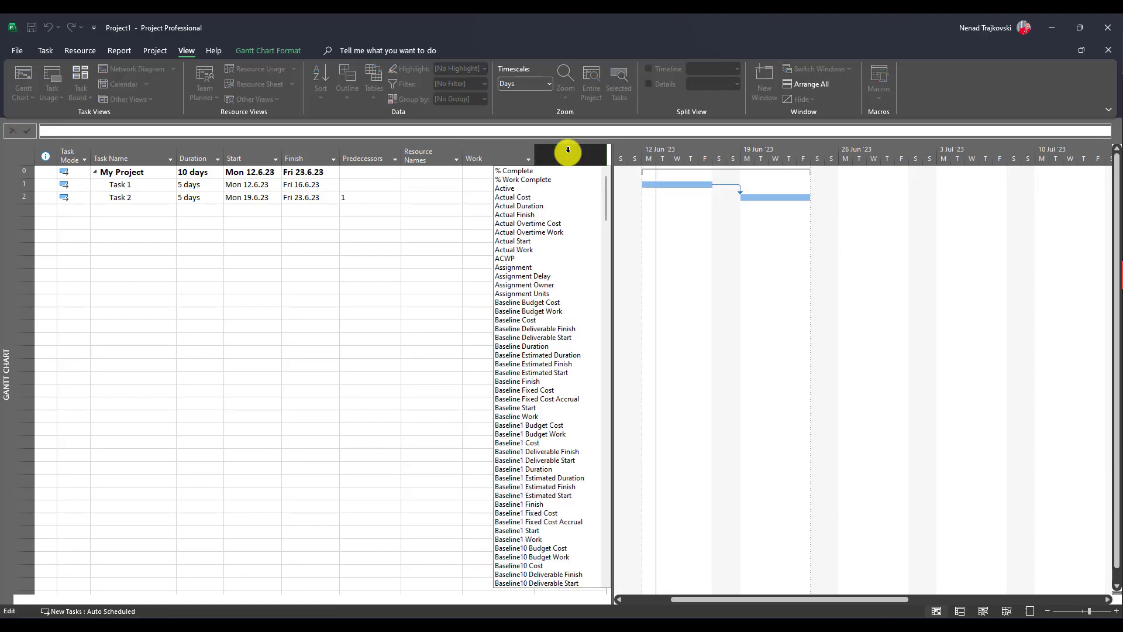
text(Cost)
key(Return)
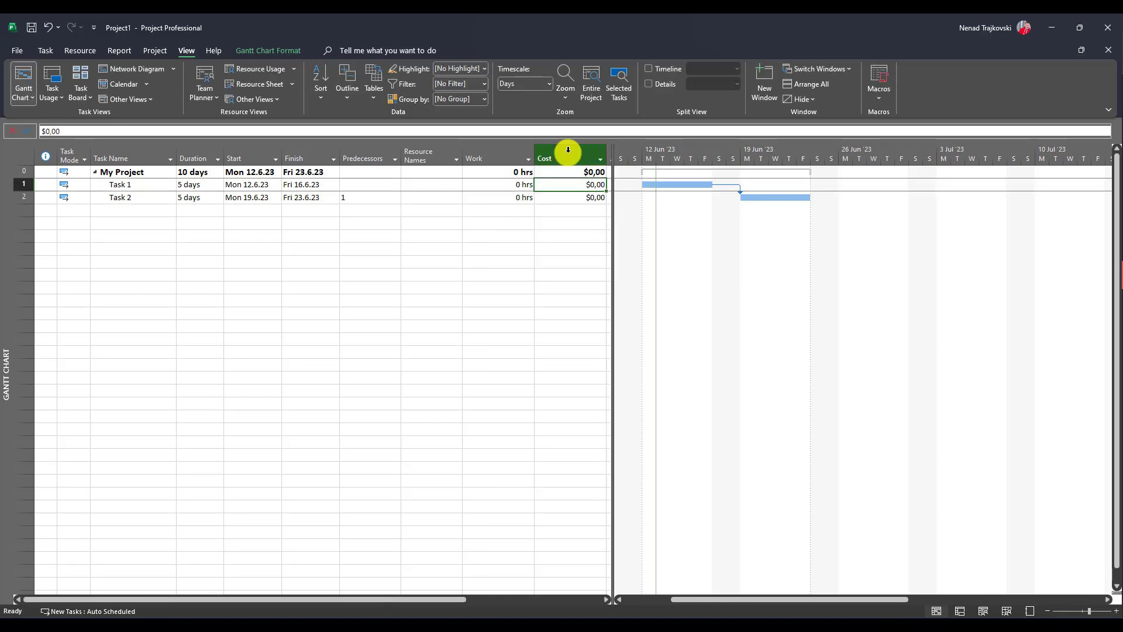
click(257, 83)
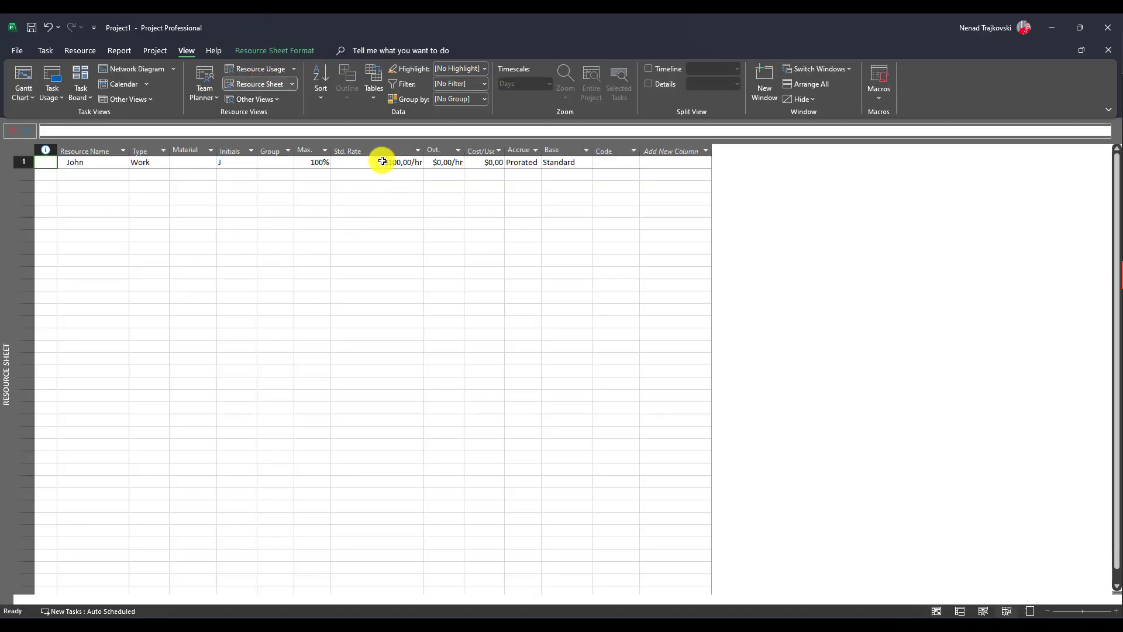
Check the resource's $100,00/hr standard rate, then return to the Gantt Chart
click(383, 162)
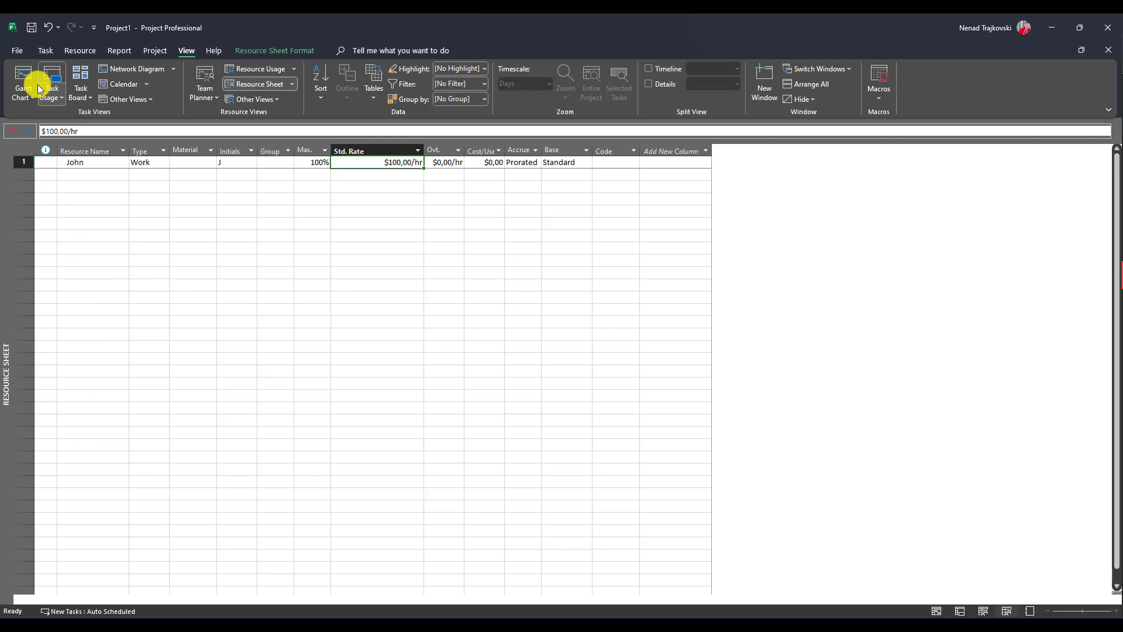
click(21, 79)
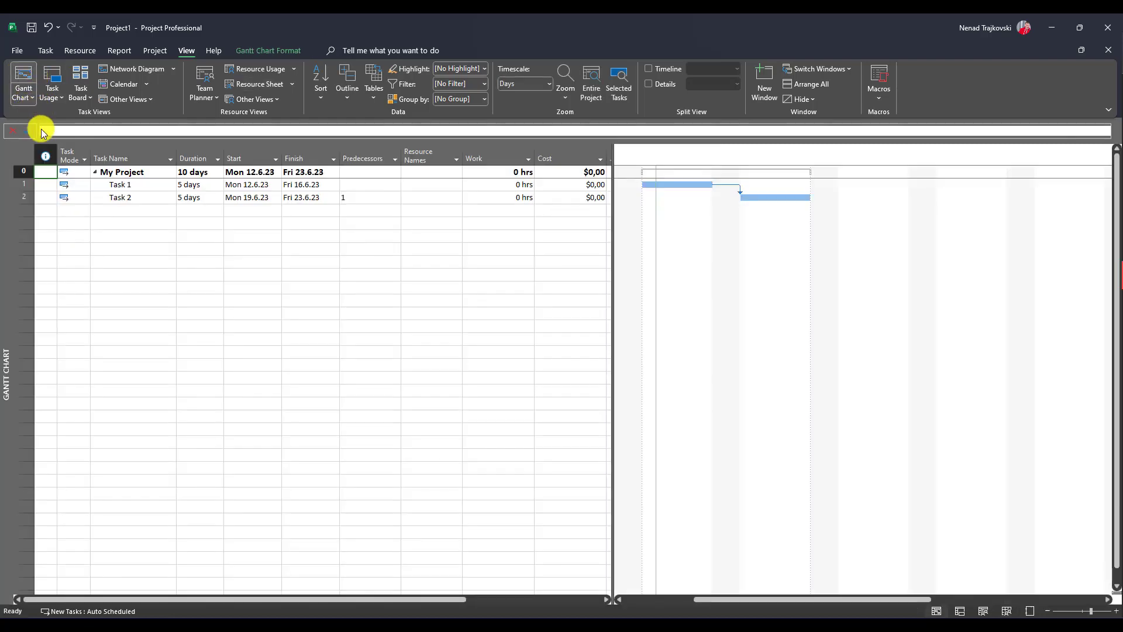
Tick the resource in Task 1's Resource Names list, giving 40 hrs and $4.000,00
click(445, 184)
click(457, 185)
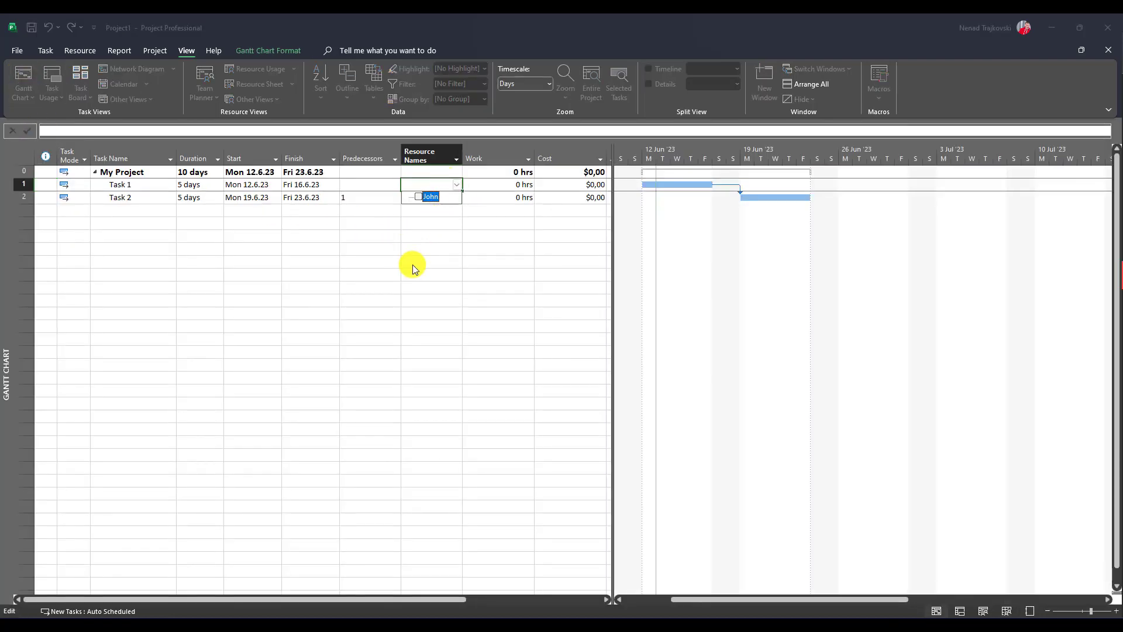
click(420, 195)
click(351, 248)
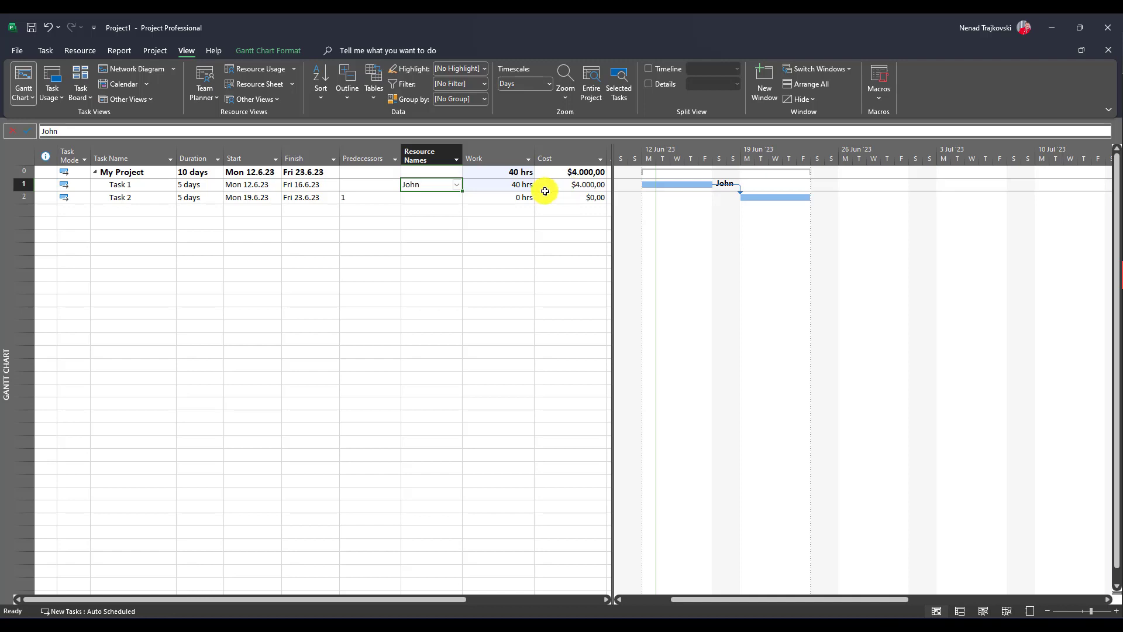
click(451, 197)
Assign the resource to Task 2, bringing totals to 80 hrs and $8.000,00, then view the Resource Sheet
click(453, 196)
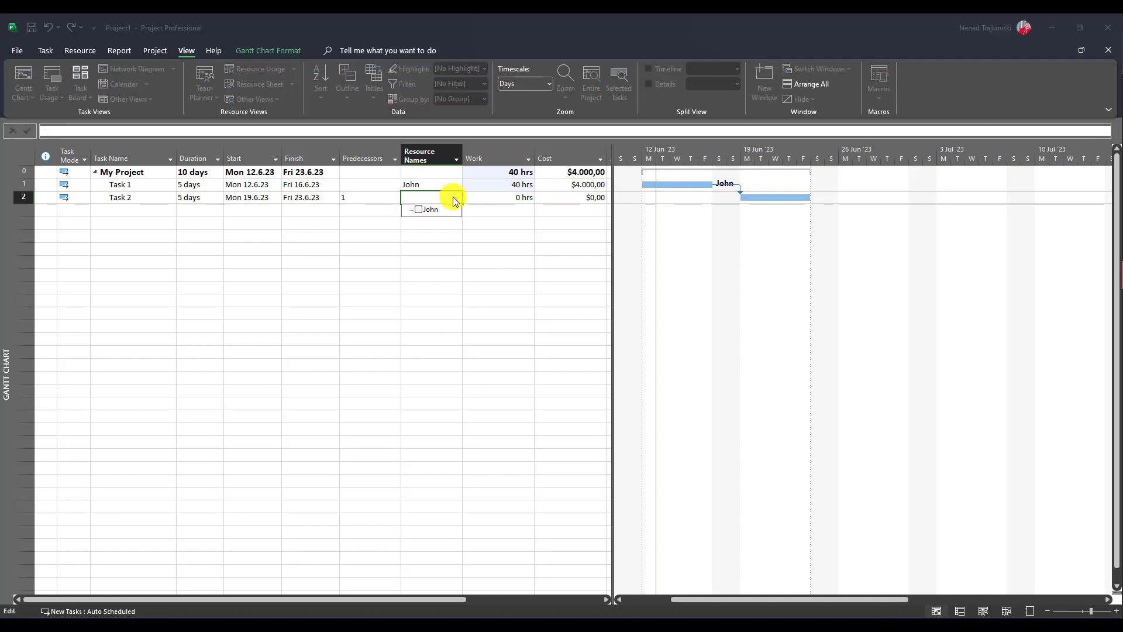
click(420, 209)
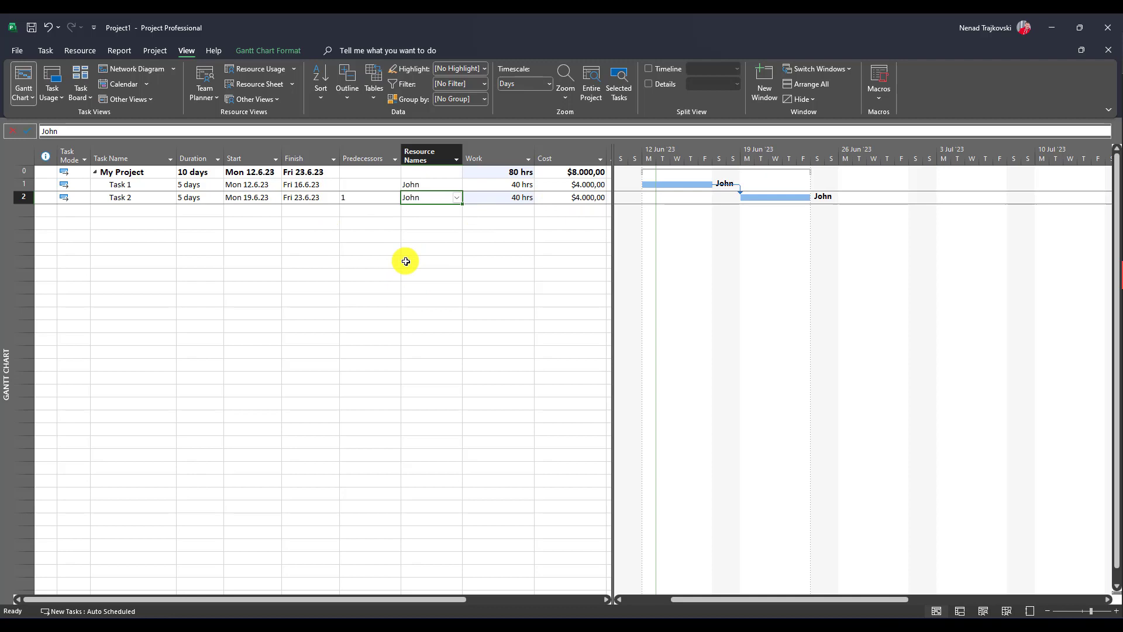
click(585, 201)
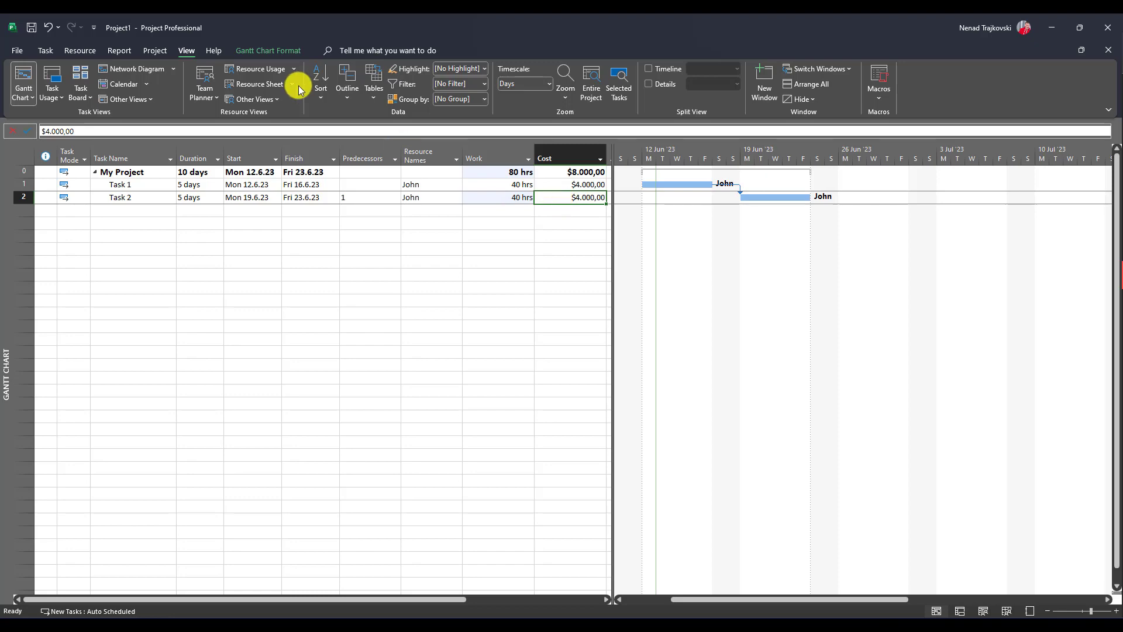
click(265, 86)
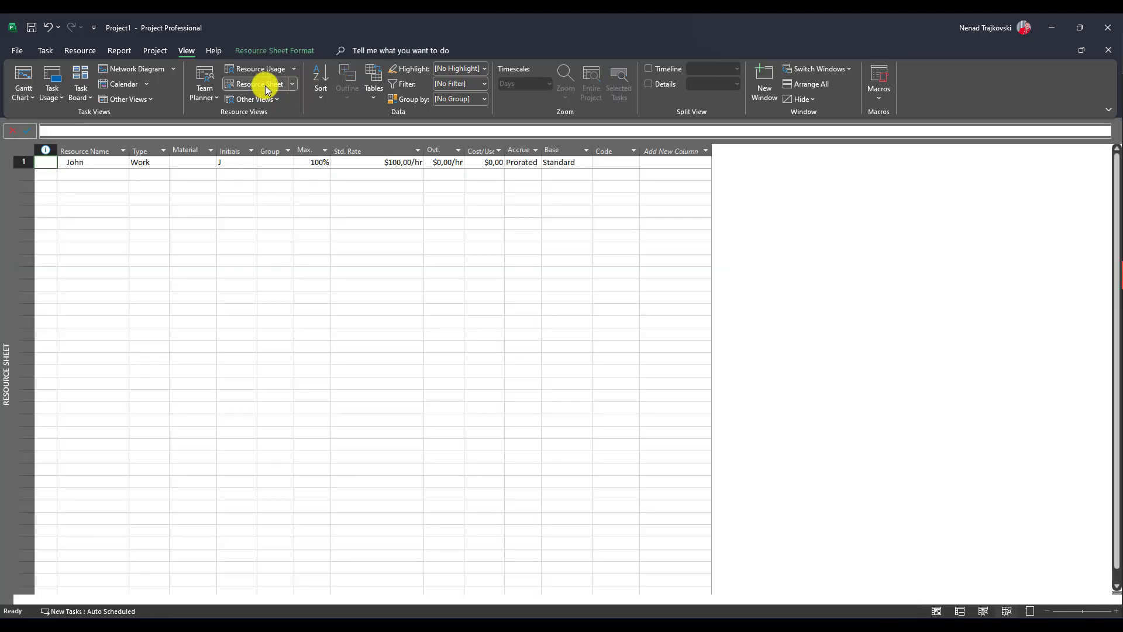
click(68, 164)
double_click(68, 163)
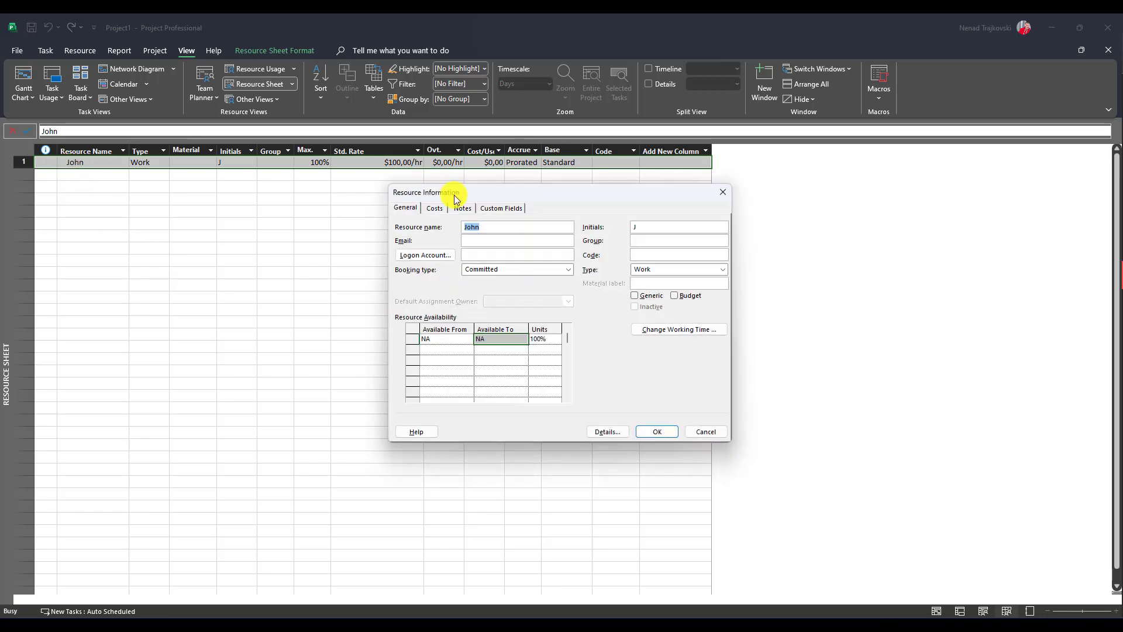
click(436, 208)
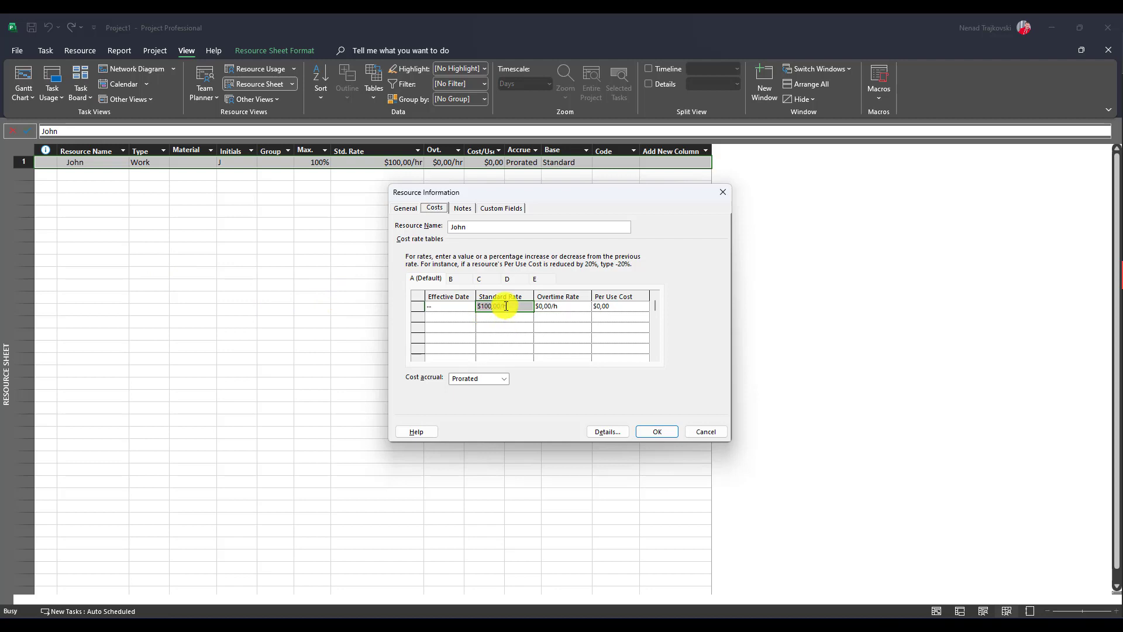
click(462, 284)
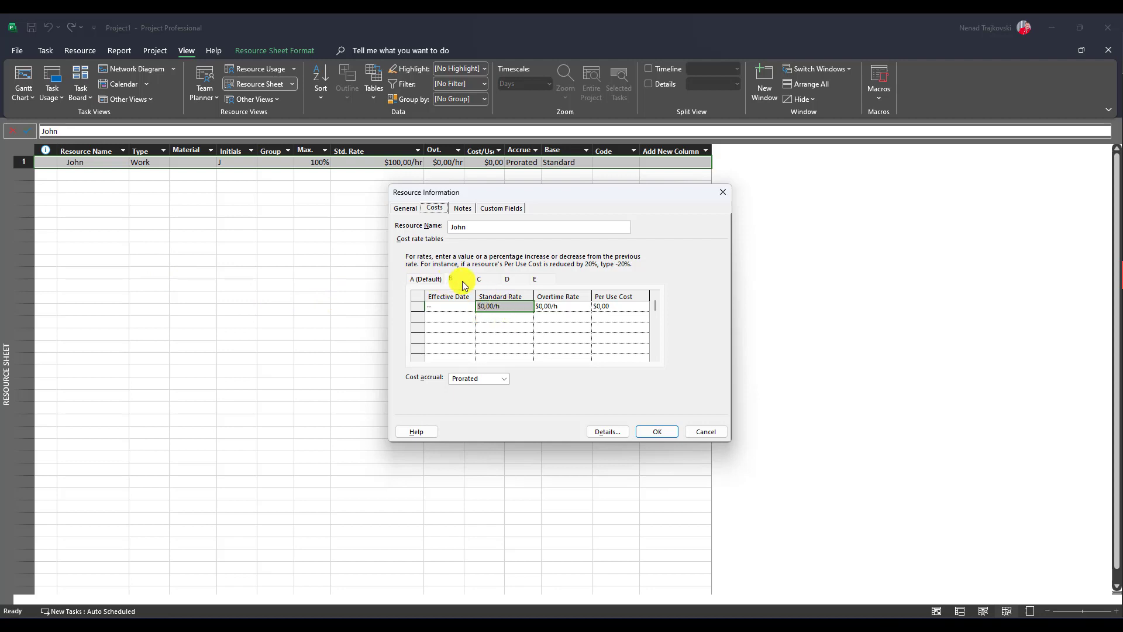
click(479, 282)
click(535, 282)
click(458, 283)
click(479, 282)
click(514, 282)
click(539, 282)
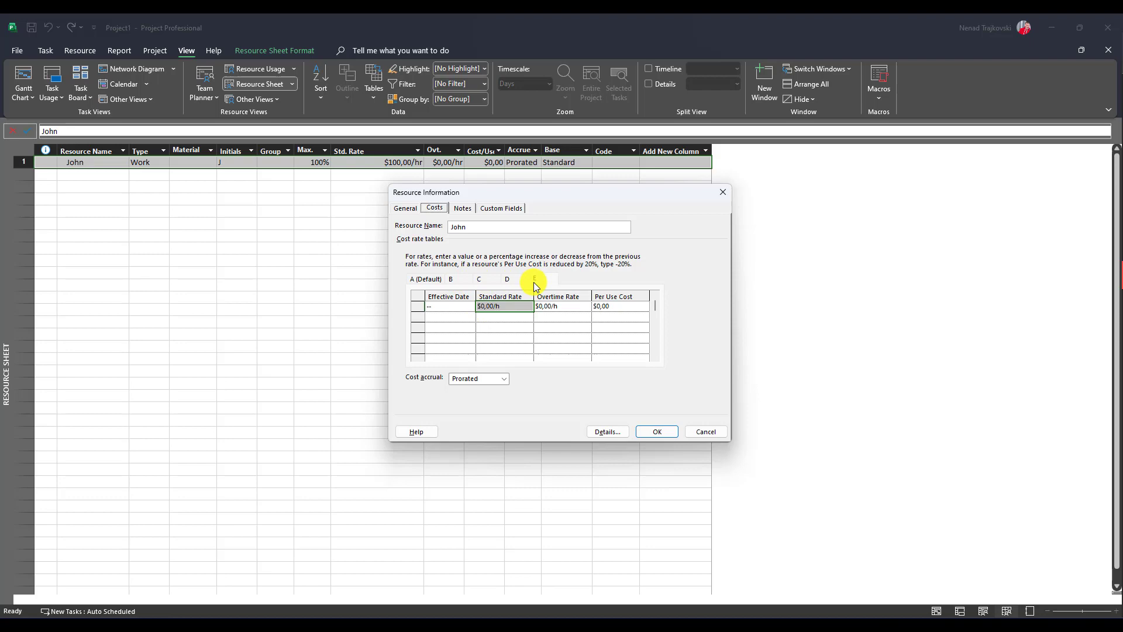
click(668, 425)
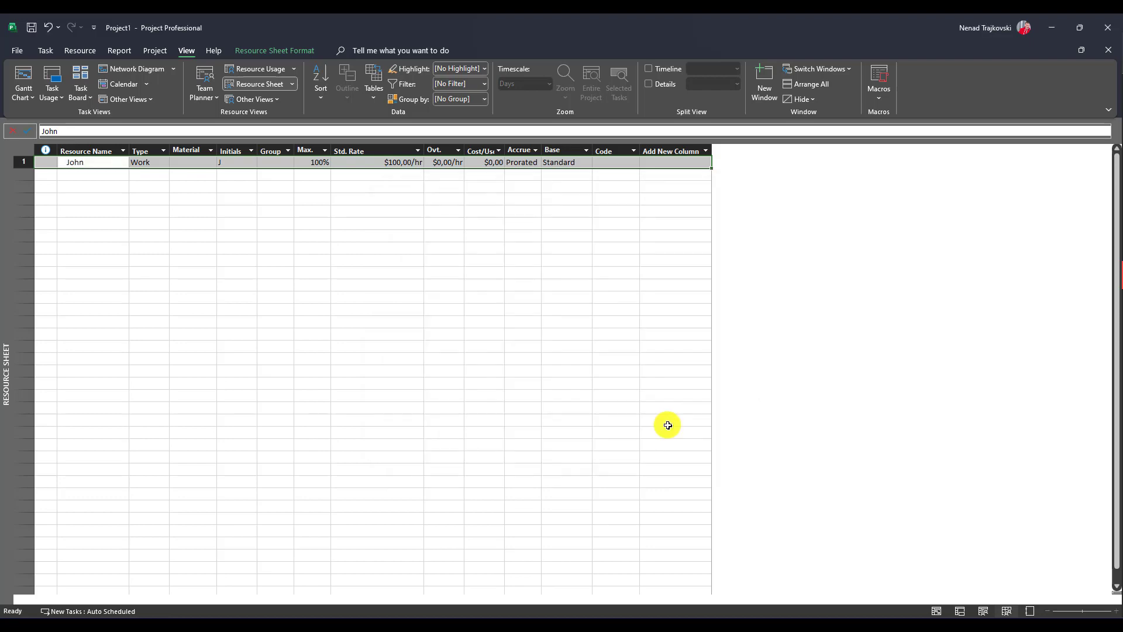
click(21, 80)
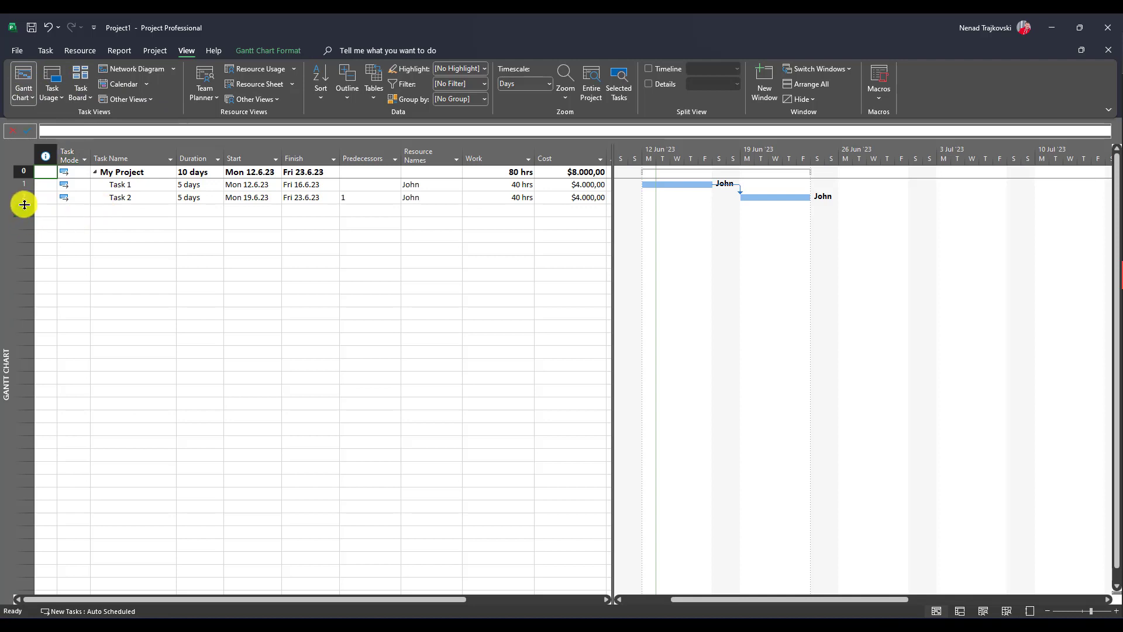
click(24, 198)
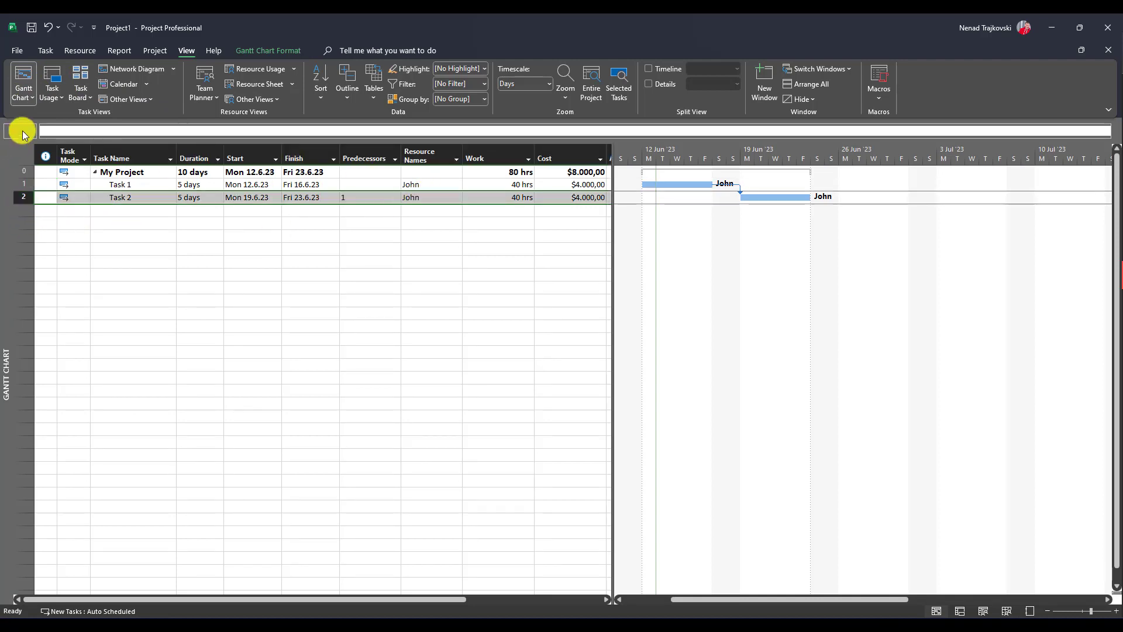
In Task Usage, set the Task 2 assignment's cost rate table to B, then return to Gantt
click(52, 81)
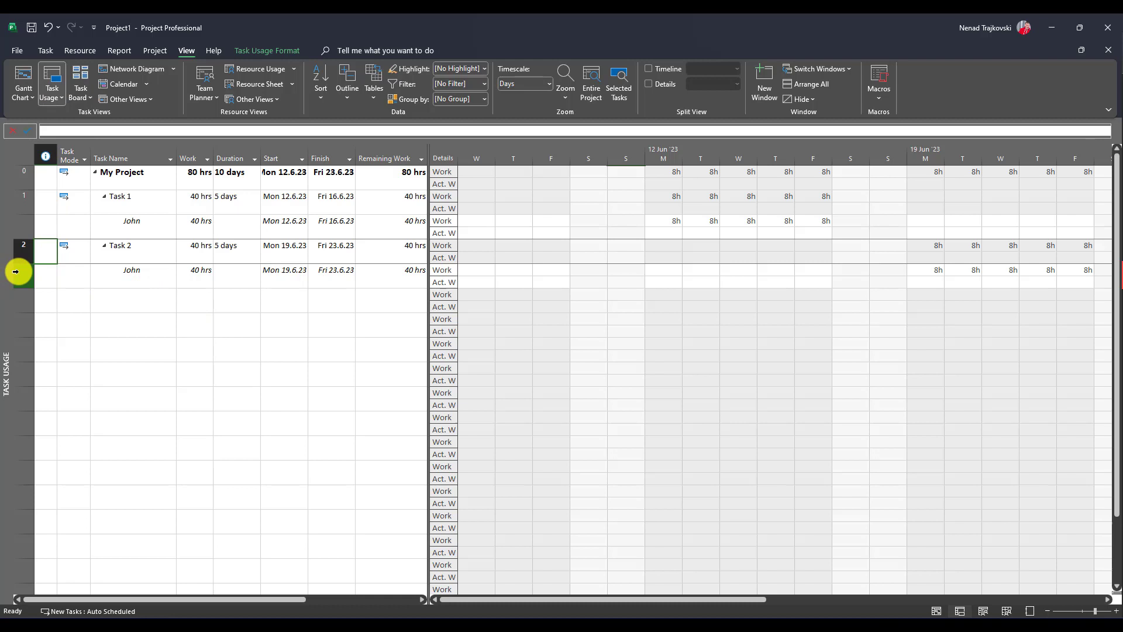
double_click(21, 275)
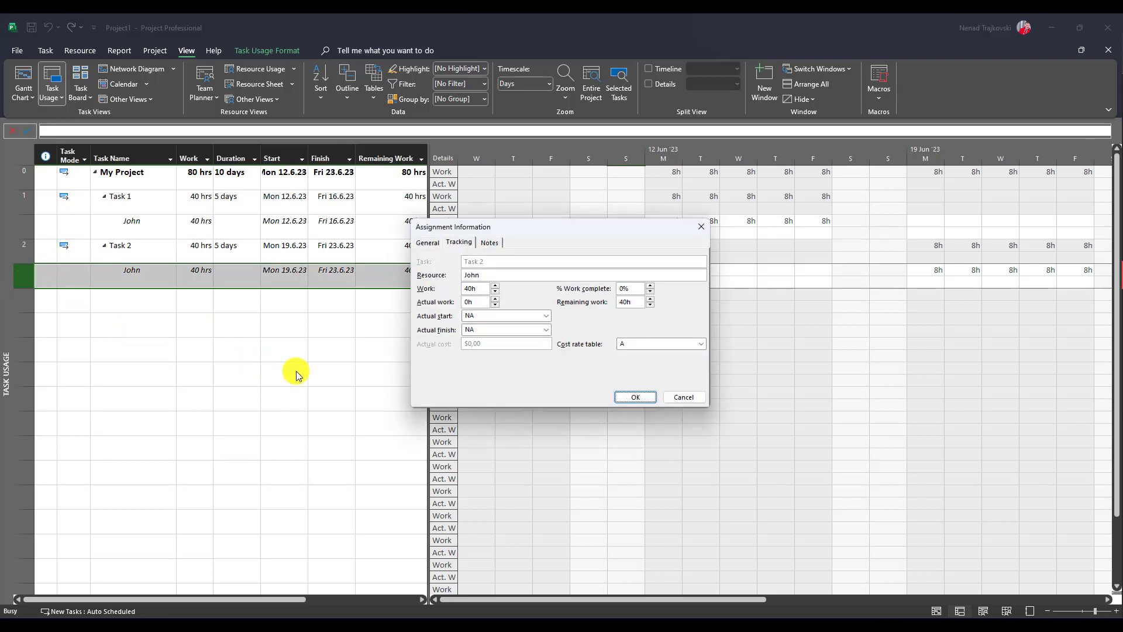
click(438, 246)
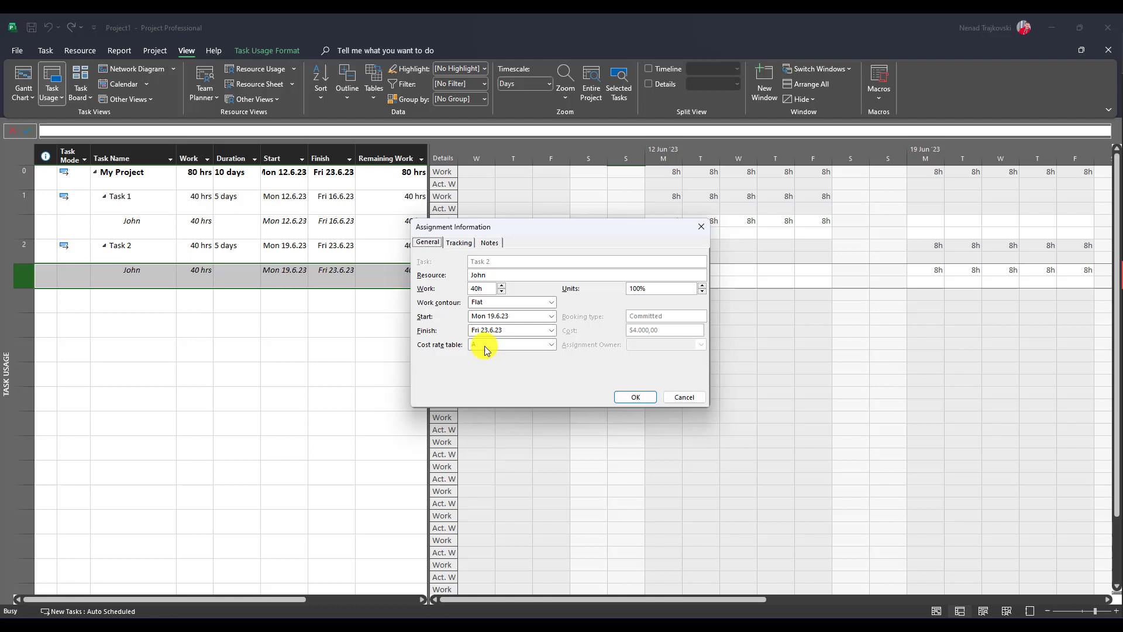
click(485, 350)
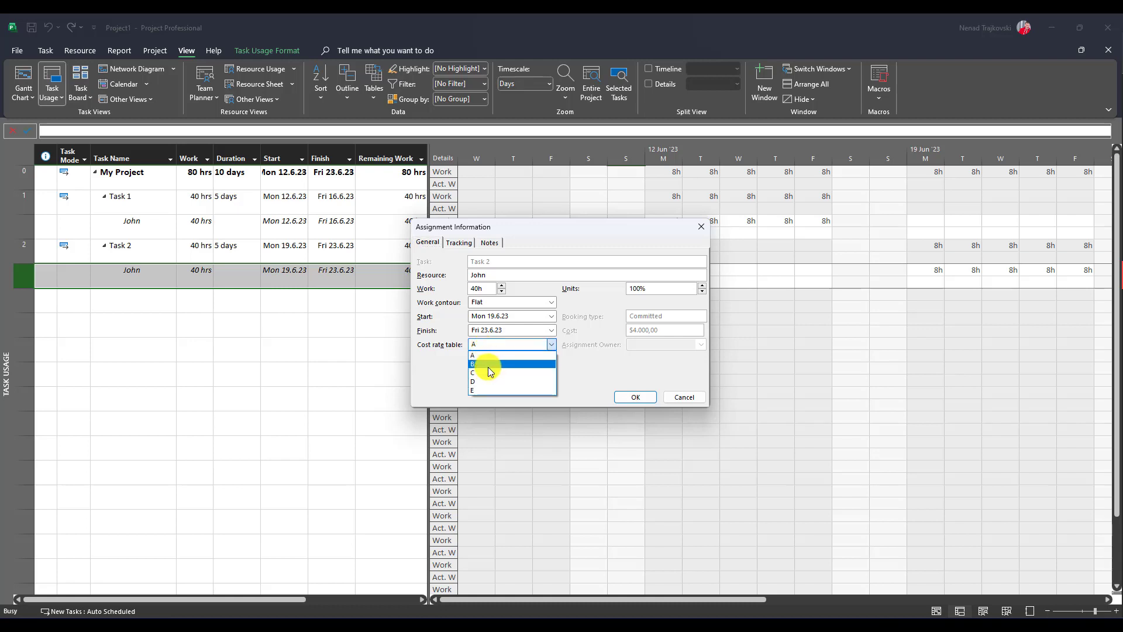
click(489, 364)
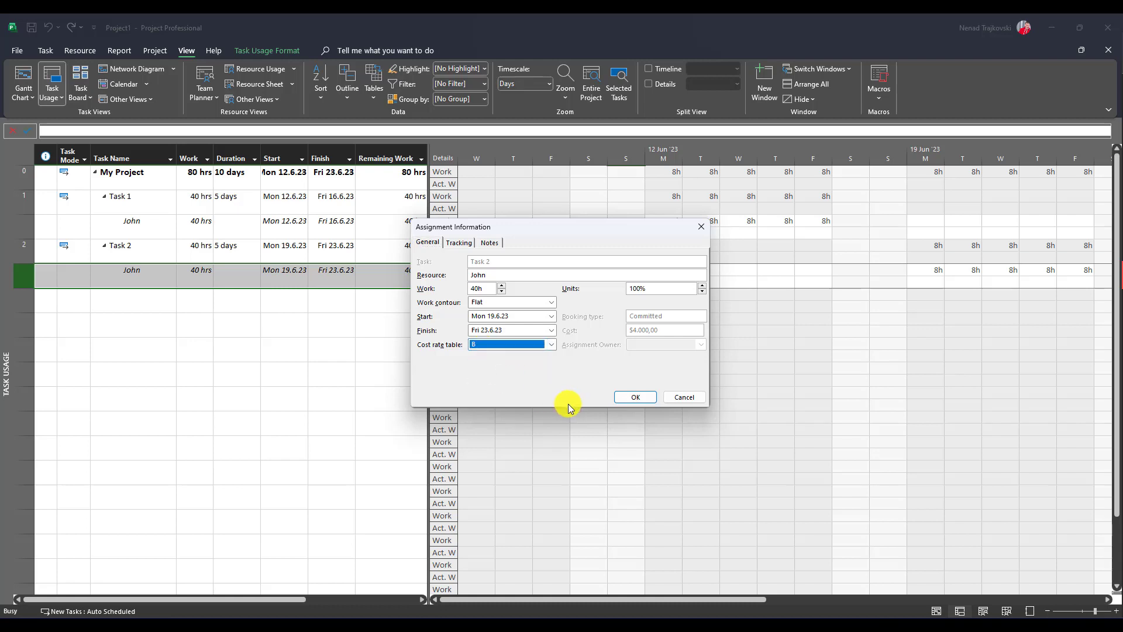
click(636, 397)
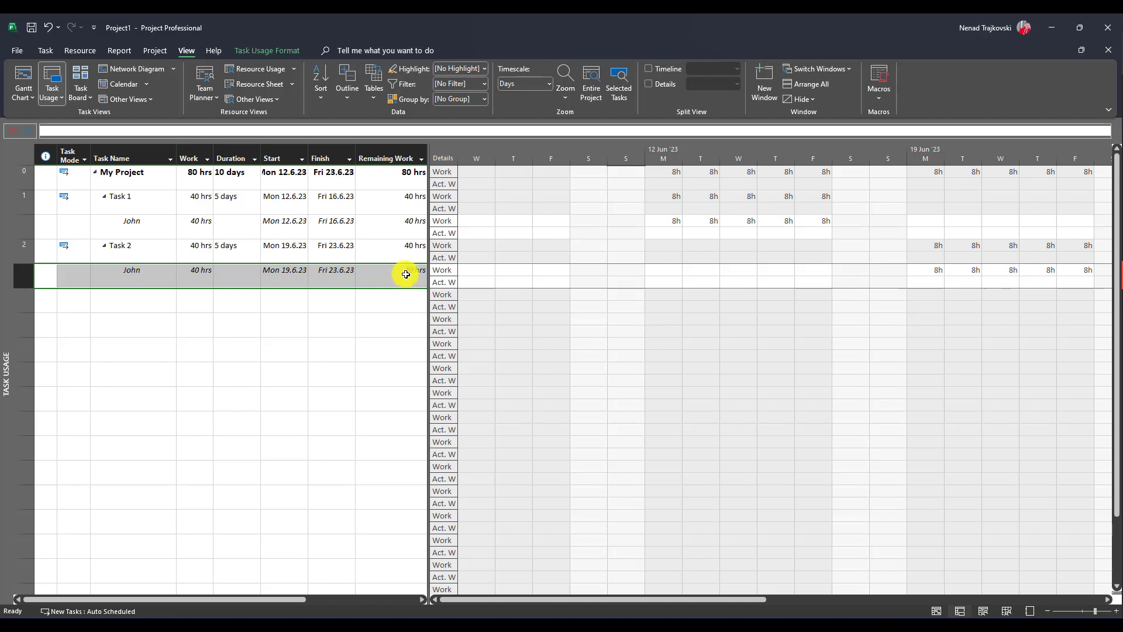
click(23, 81)
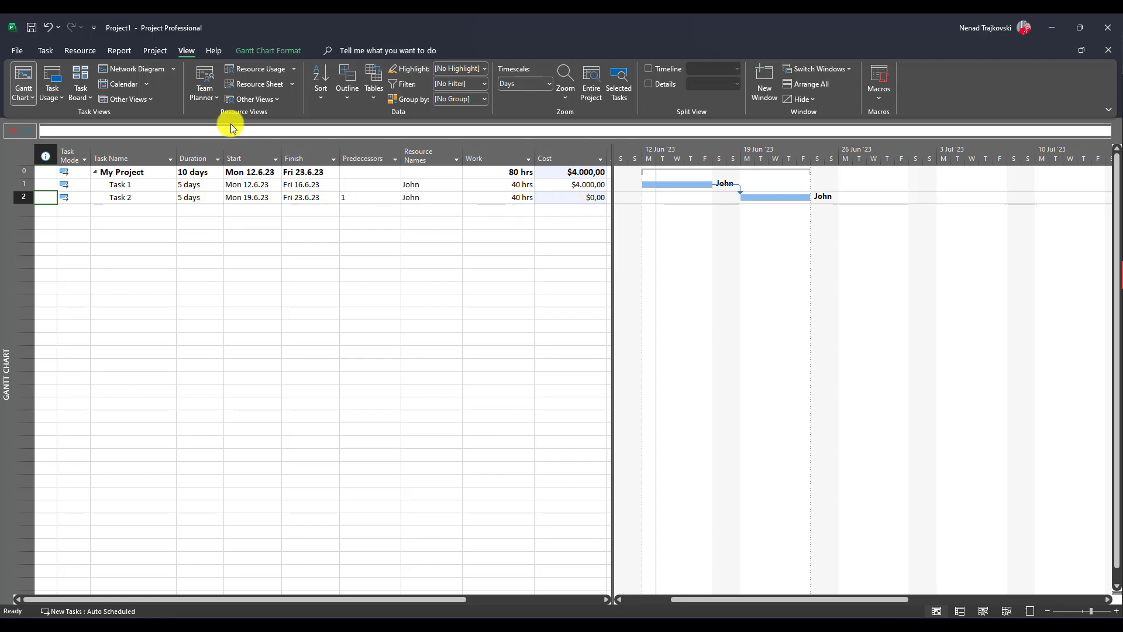
Enter a standard rate of 1 in the resource's cost rate table B, making Task 2 cost $40,00
click(258, 88)
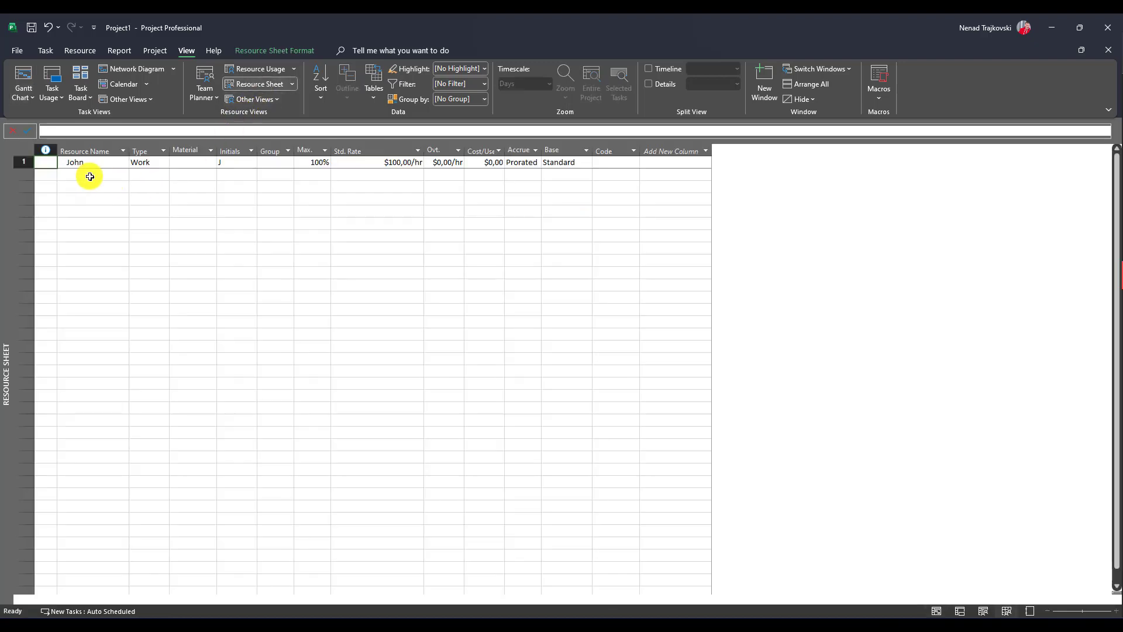
click(19, 165)
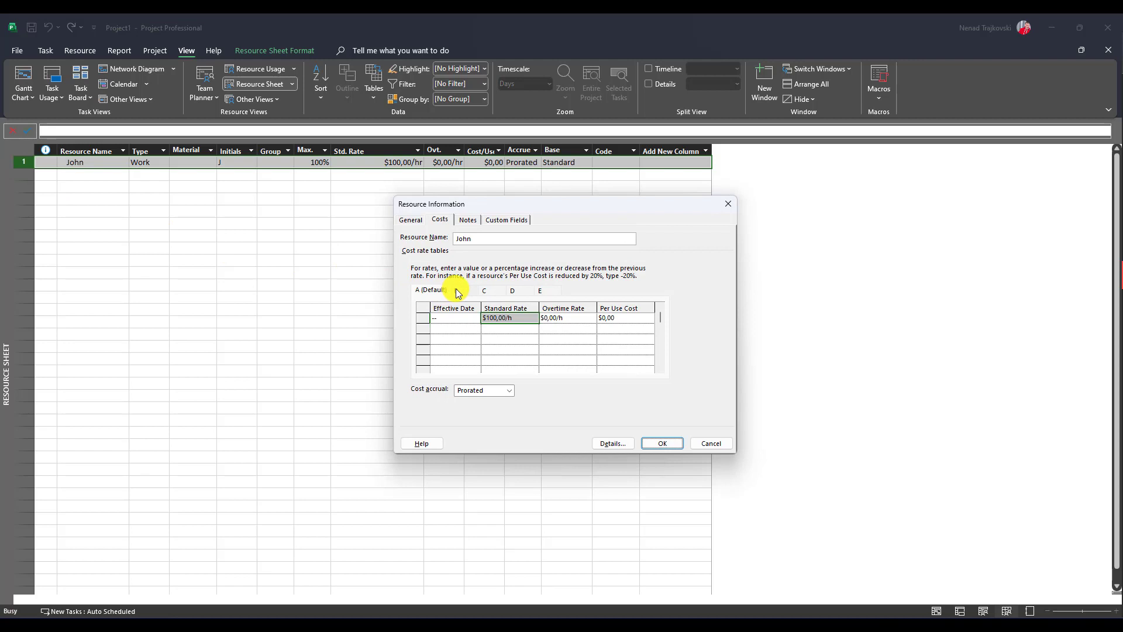
click(456, 291)
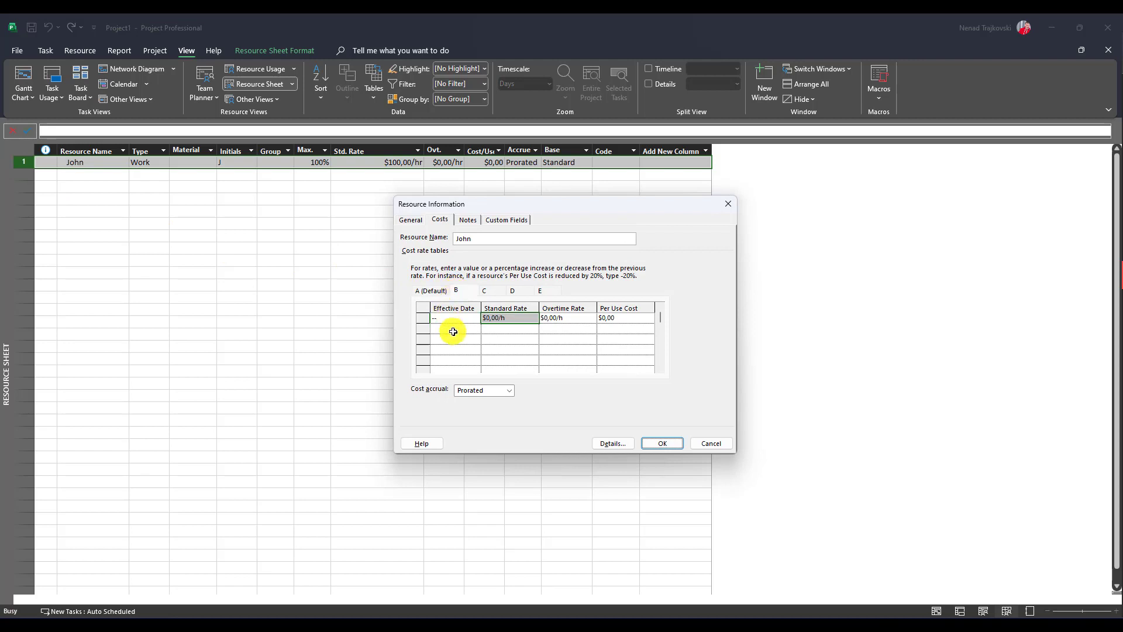
click(516, 321)
text(1)
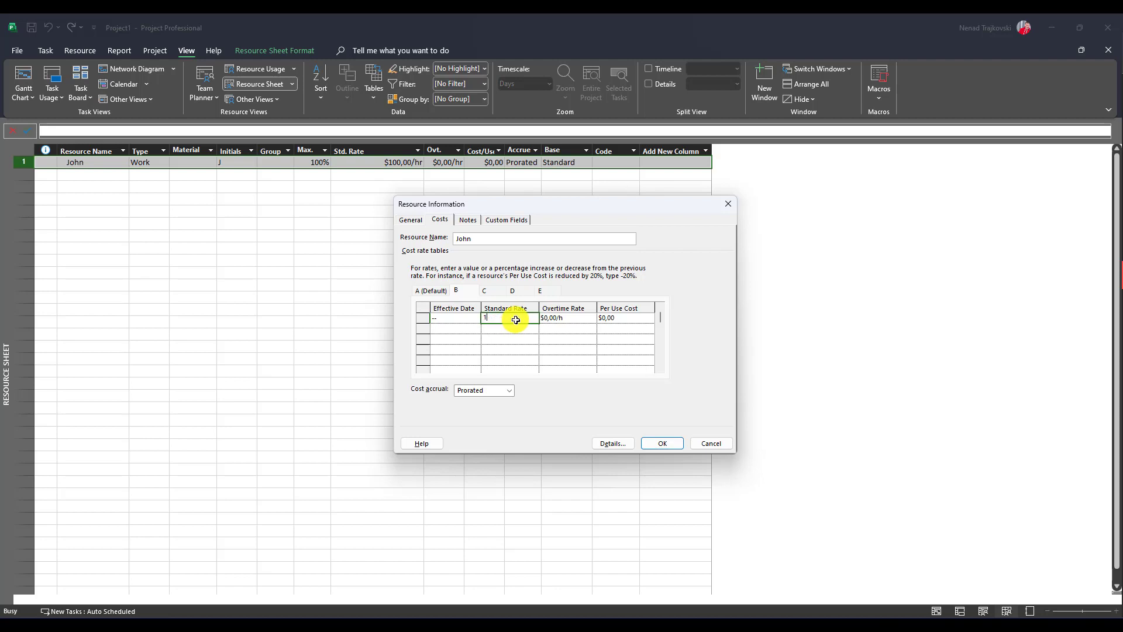
click(671, 446)
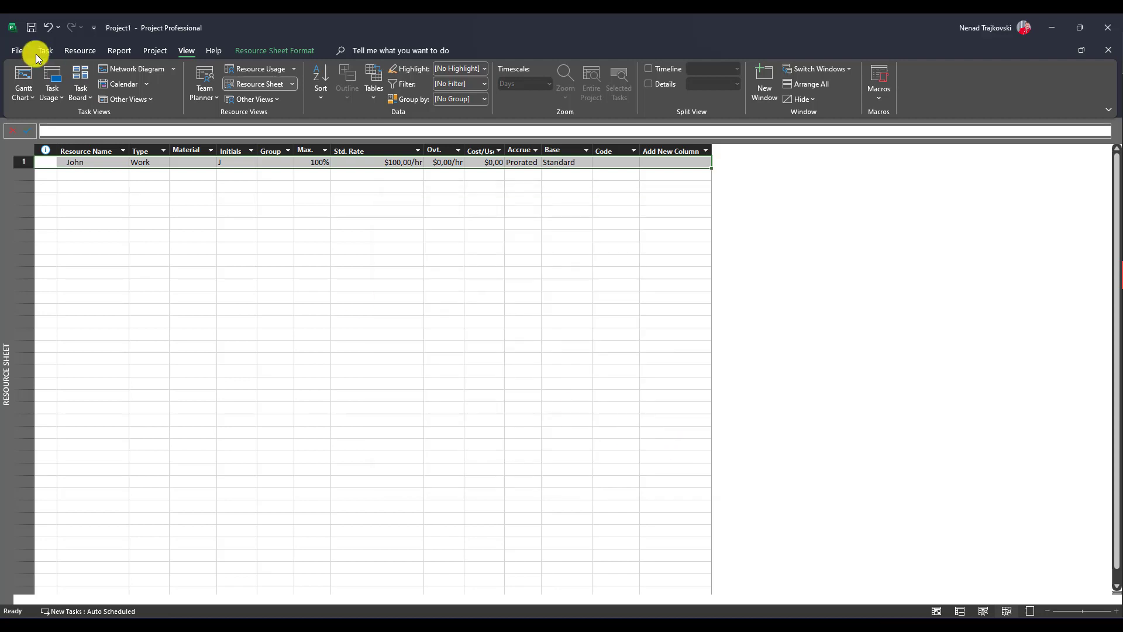
click(24, 76)
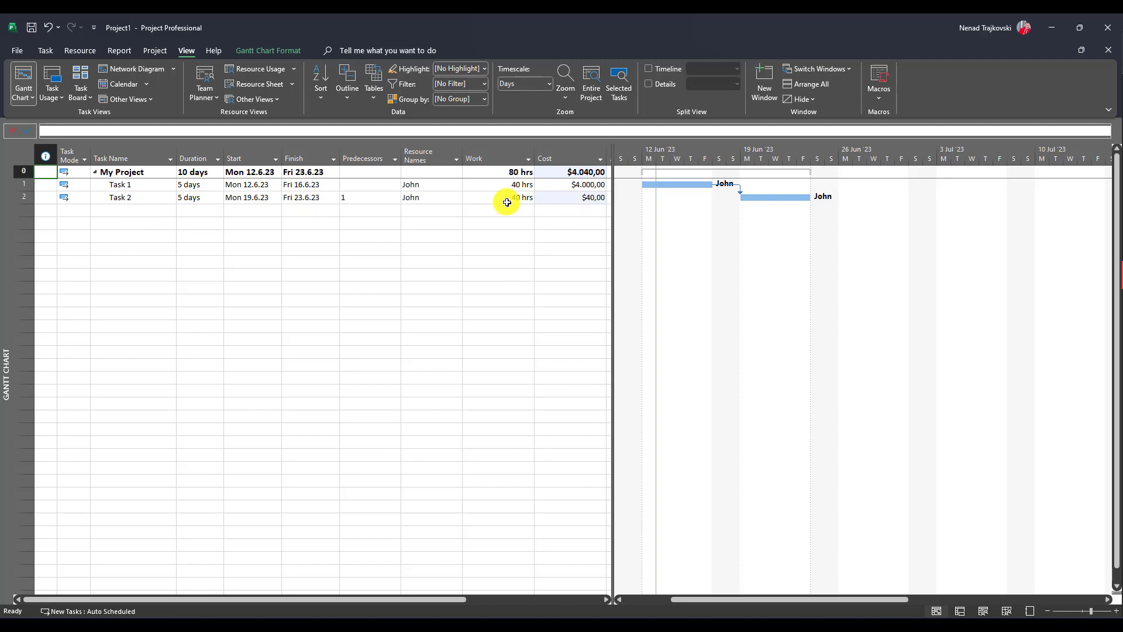
Add 'Task 3' with a 5-day duration, predecessor 2, and the same resource assigned
click(114, 211)
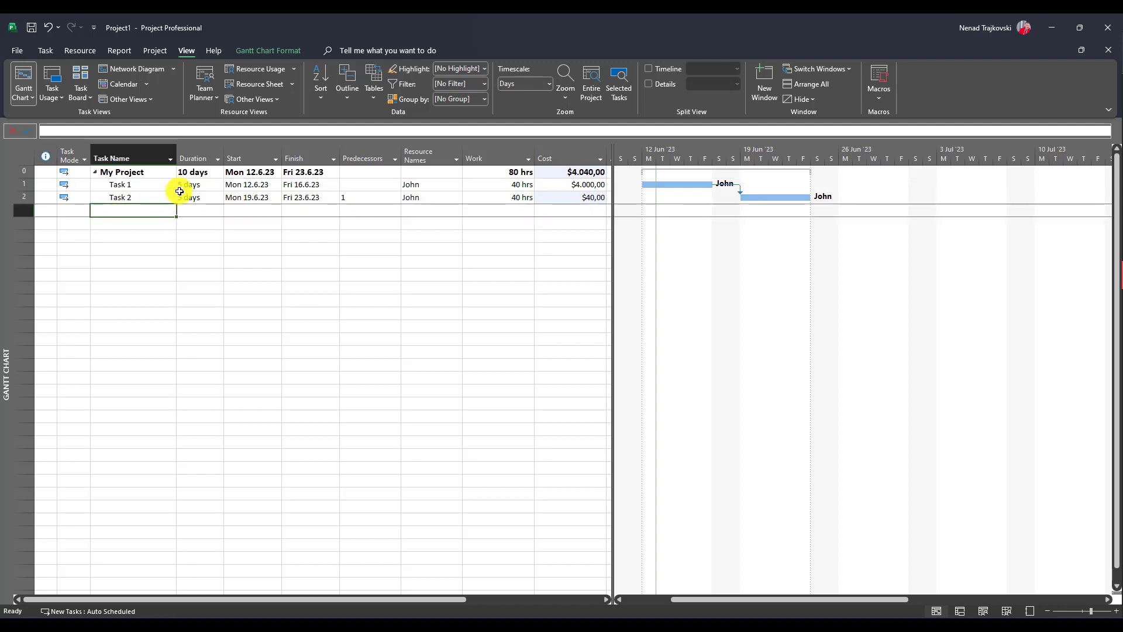
text(Task 3)
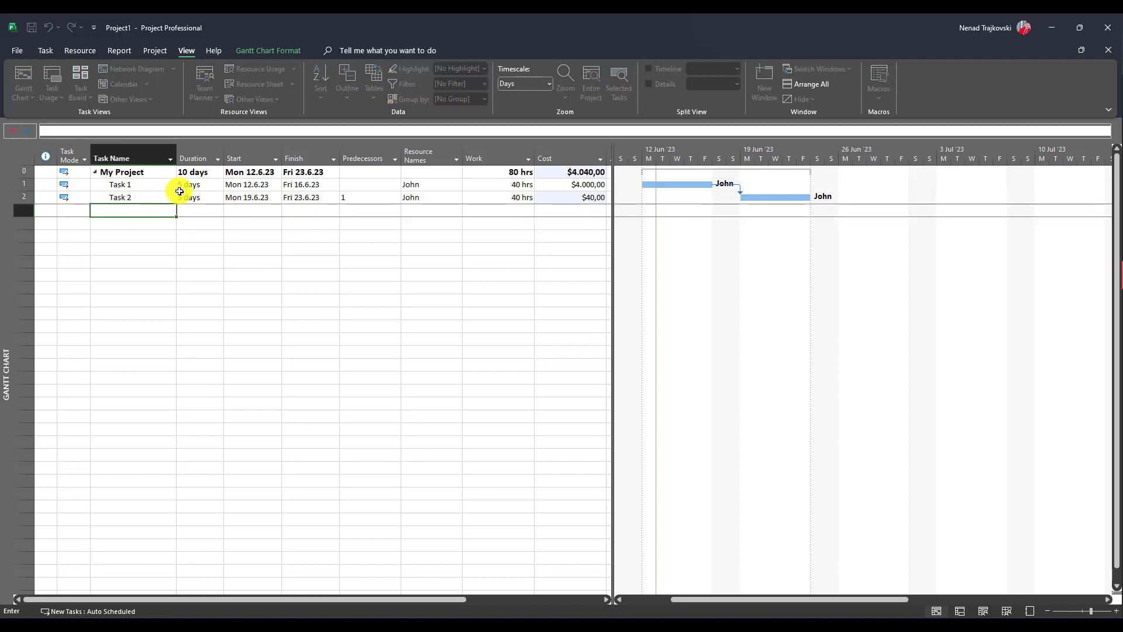
key(Tab)
text(5)
key(Tab)
key(Tab)
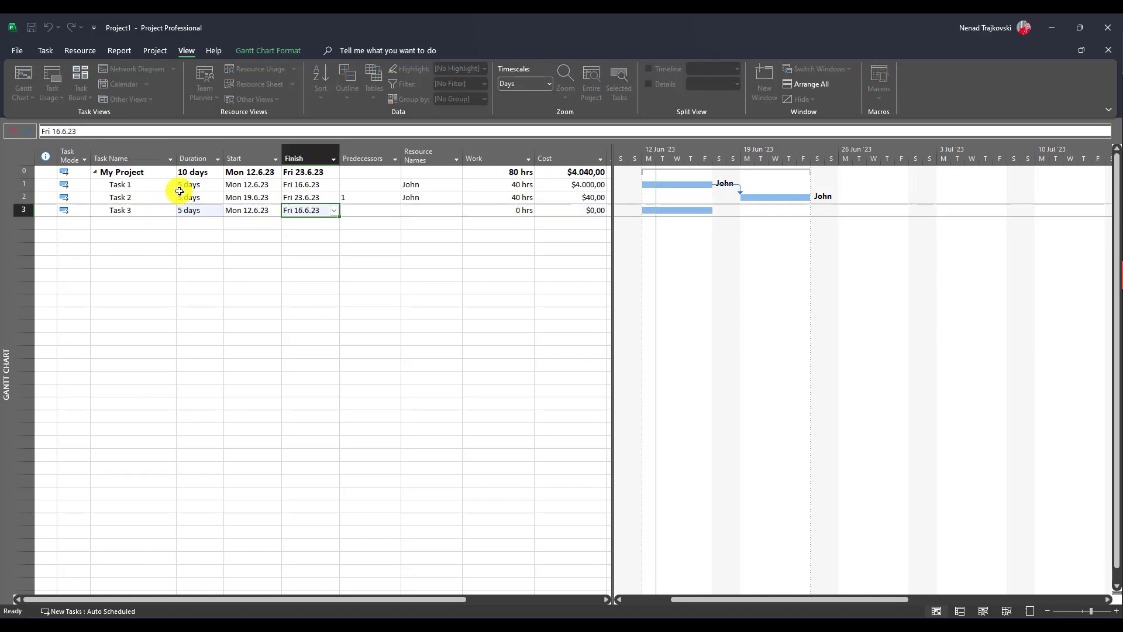
key(Tab)
text(2)
key(Tab)
text(J)
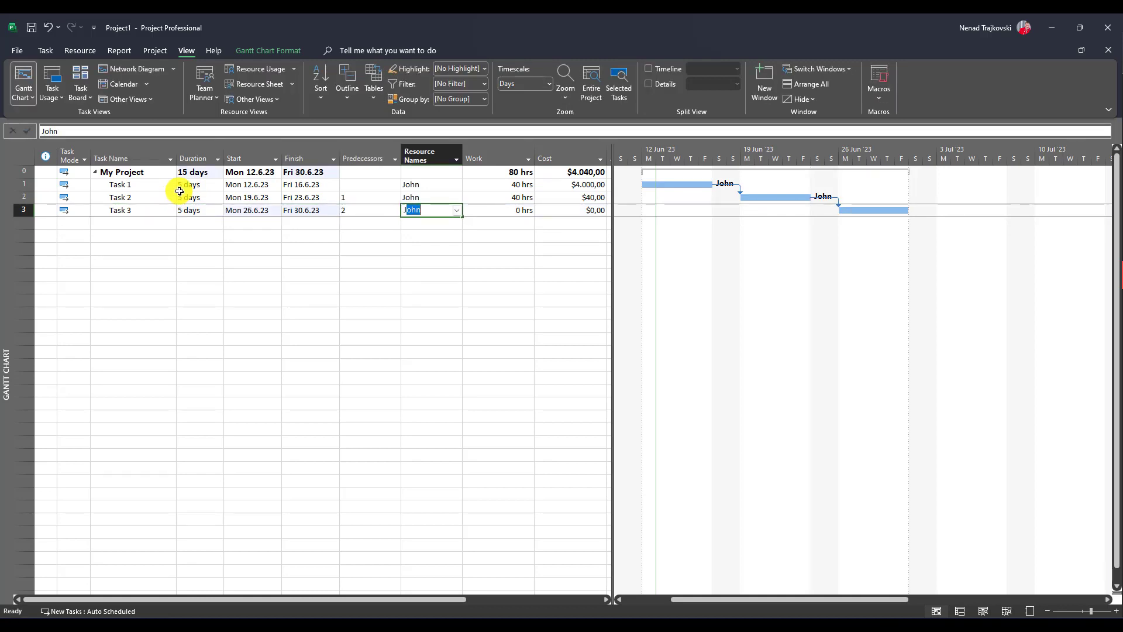
text(o)
key(Return)
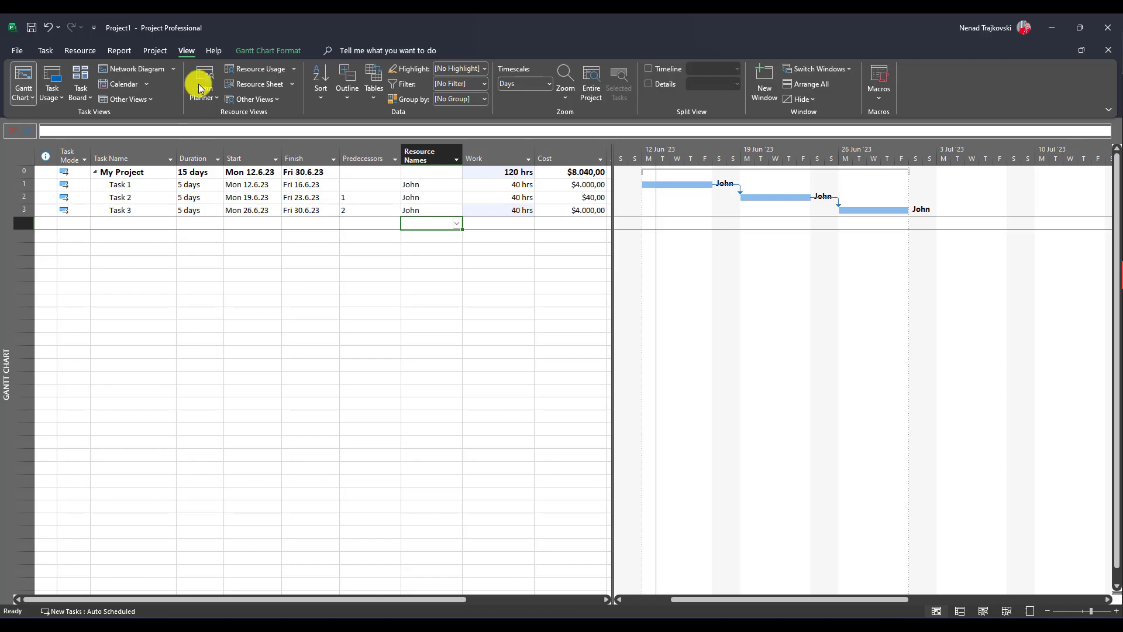
In Task Usage, switch the Task 3 assignment to cost rate table C, then return to Gantt
click(62, 73)
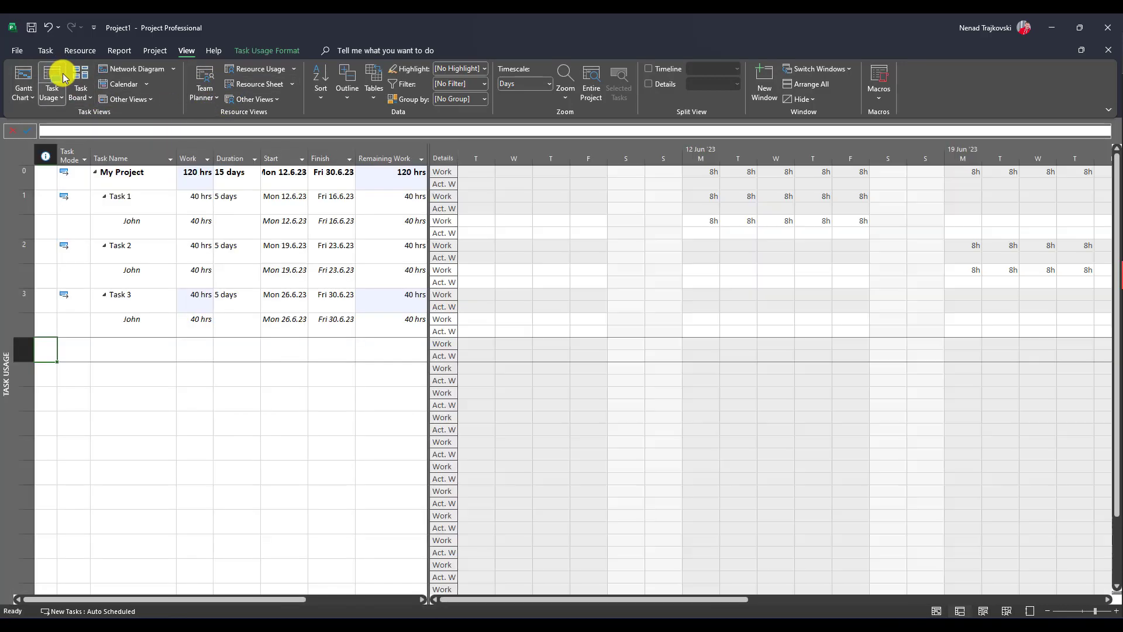
click(20, 328)
double_click(21, 330)
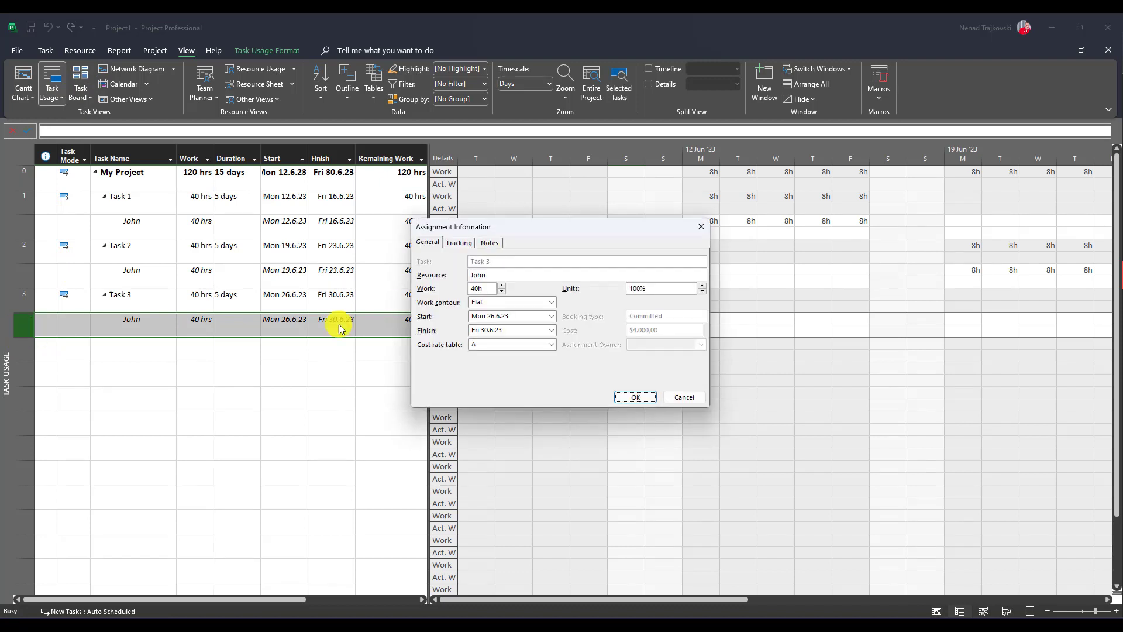
click(497, 344)
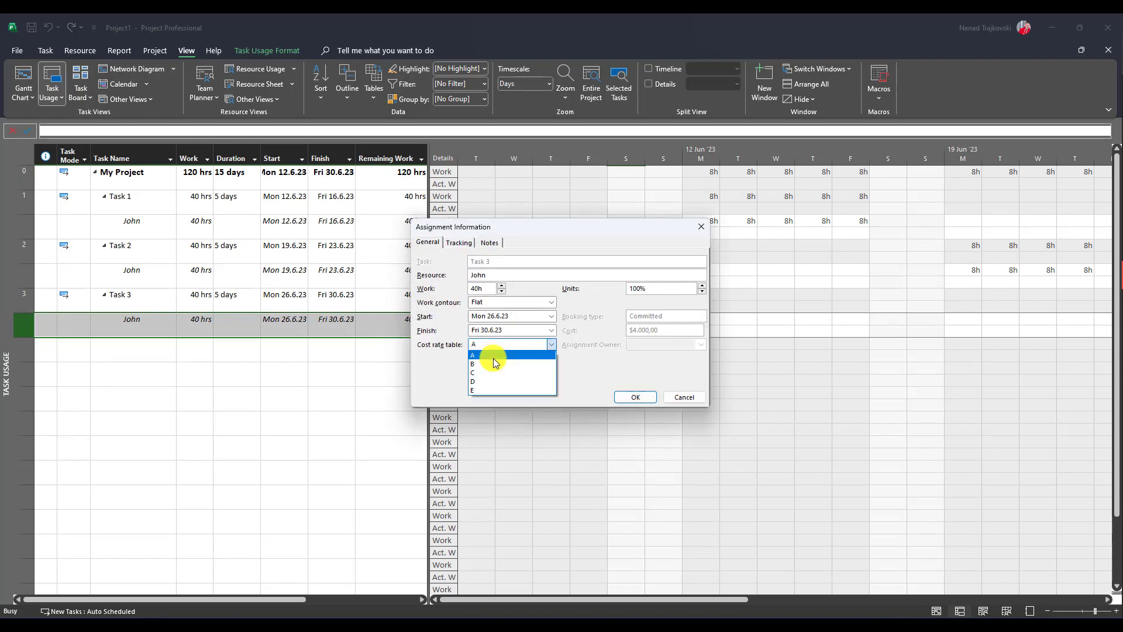
click(495, 372)
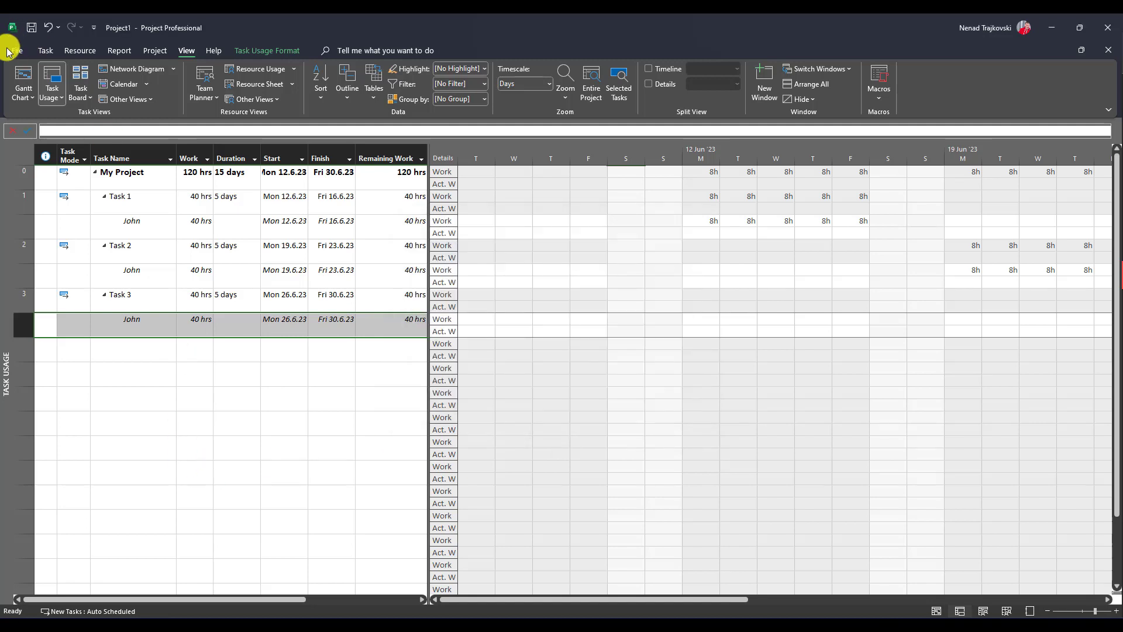
click(23, 74)
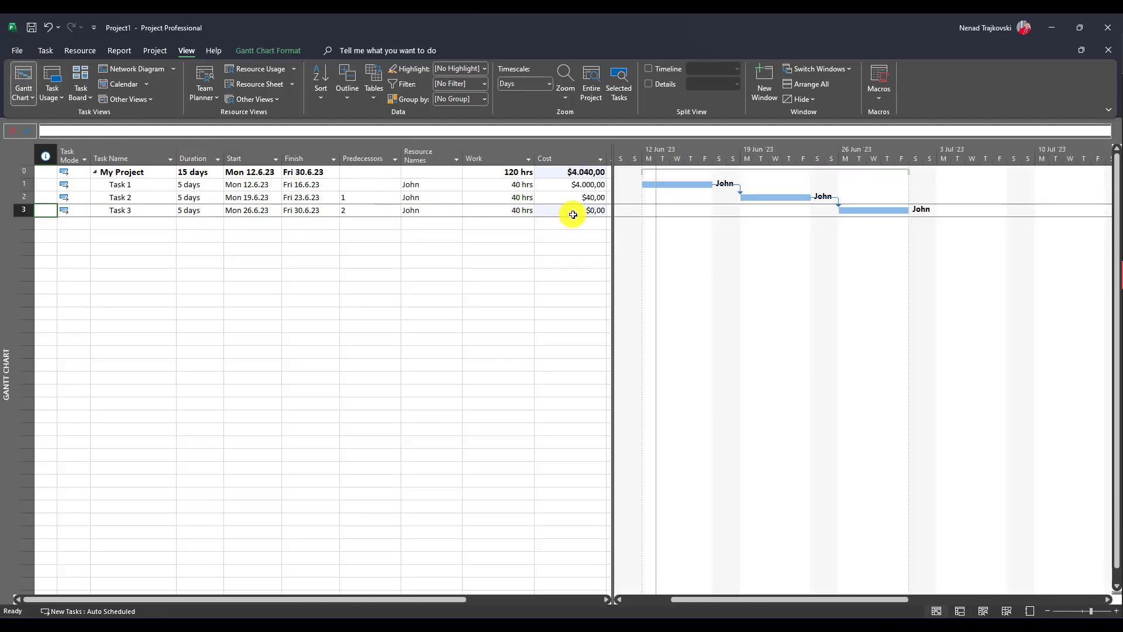